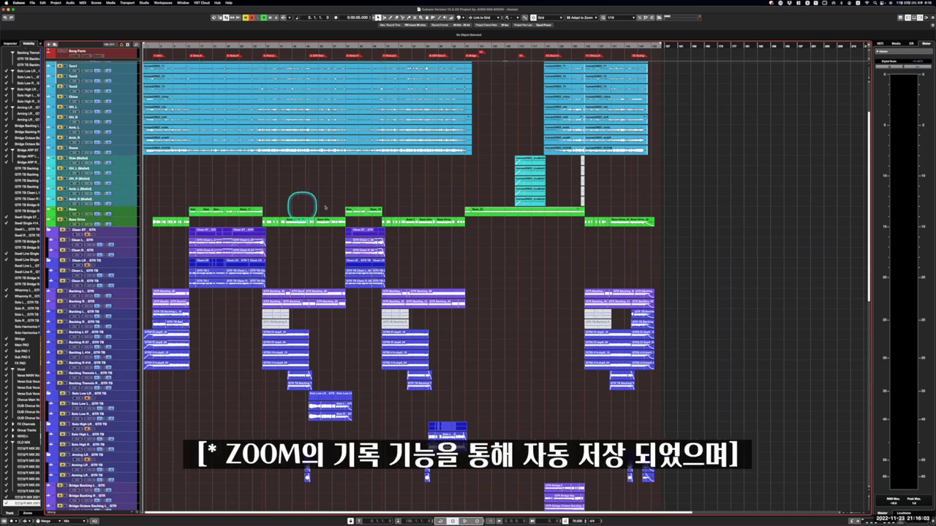
- Select and solo the drum tracks from Kick In through Room
scroll(618, 230, "up", 3)
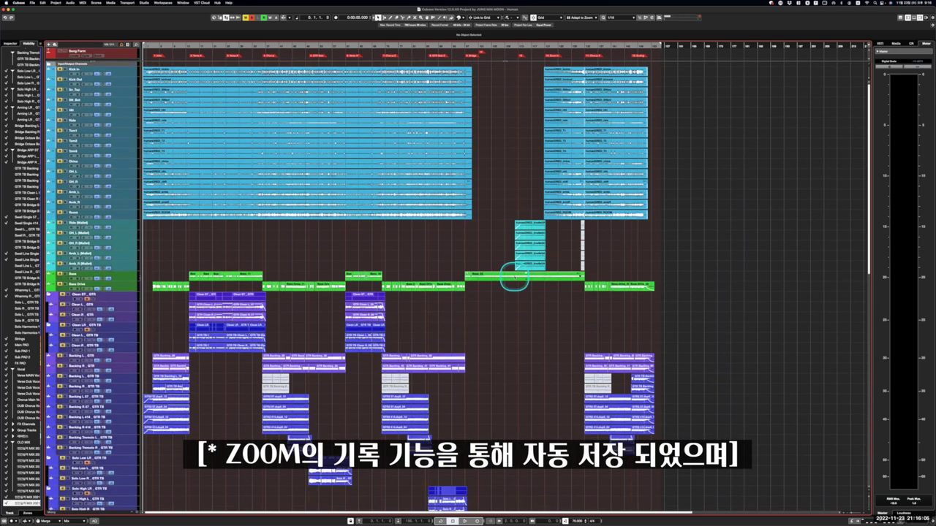
left_click(131, 218)
left_click(128, 76, "shift")
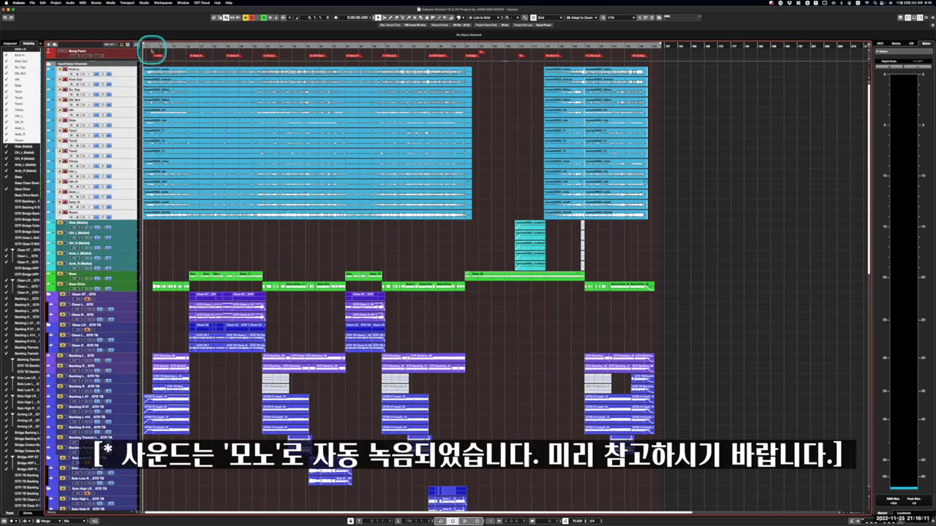
- Play the soloed drum tracks from the start of the song, zooming in on the intro section of the timeline
left_click(152, 49)
scroll(268, 259, "down", 20)
scroll(273, 400, "up", 20)
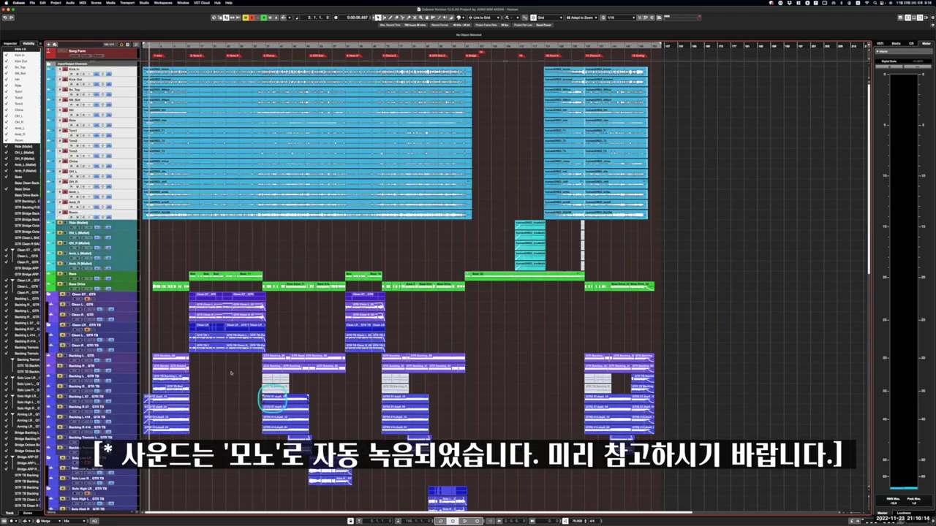
key("space")
key("h")
key("h")
key("h")
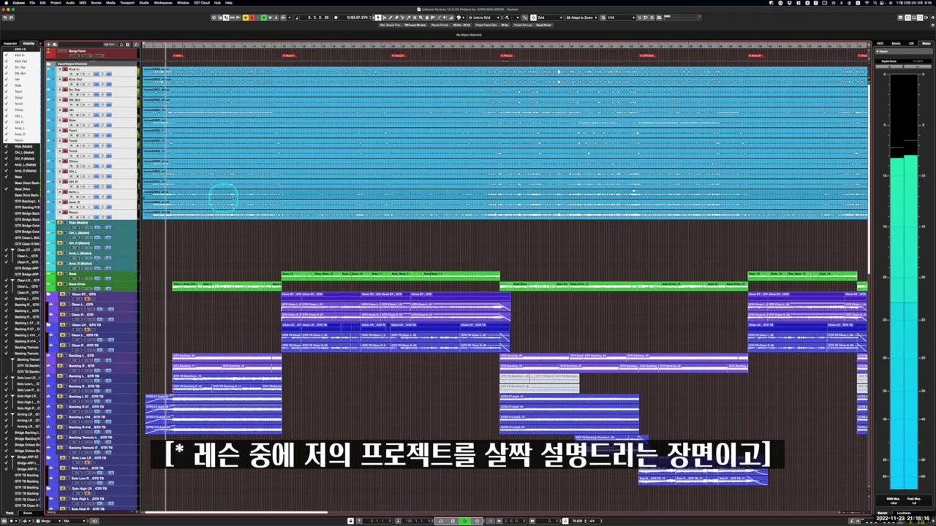
key("h")
key("h")
left_click(163, 50)
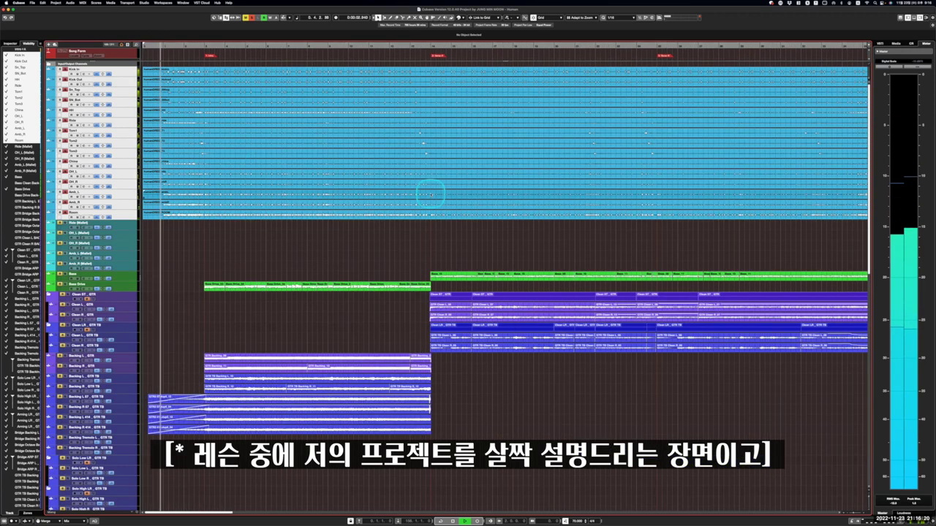
- Open the MixConsole and look over its channels, from the group channels back to the drum channels
key("F3")
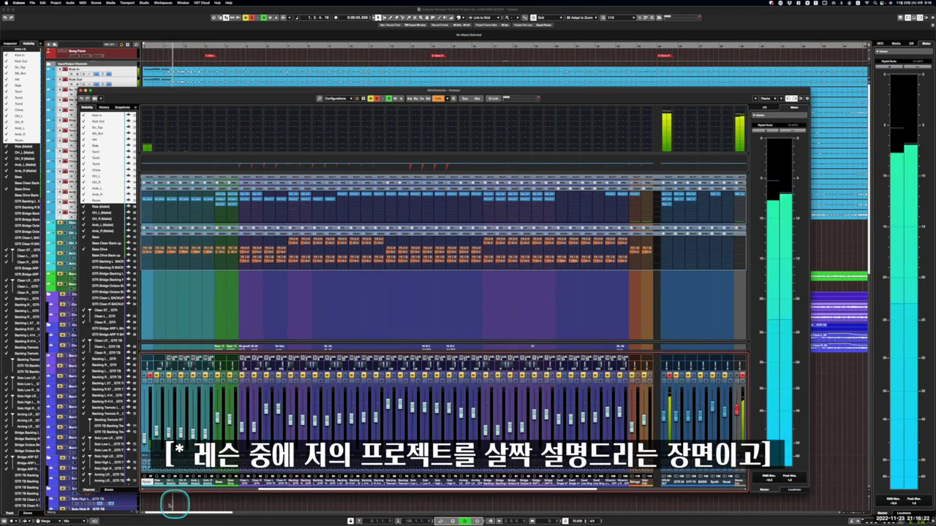
left_click(655, 489)
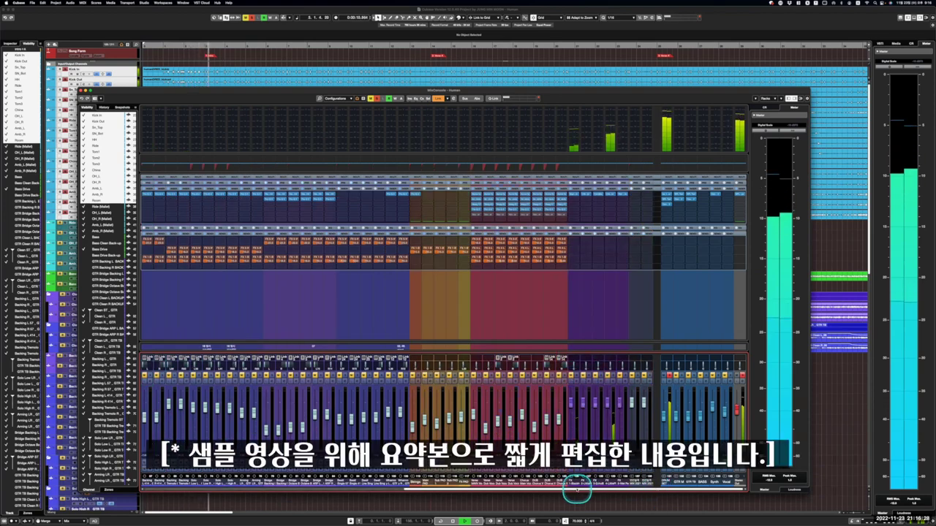
left_click_drag(577, 489, 265, 494)
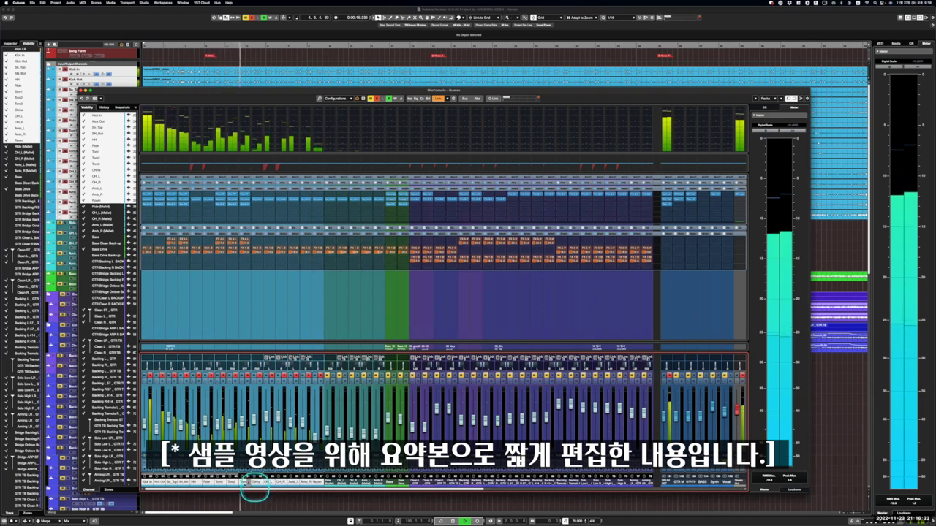
- Solo the Bass and Bass Drive tracks
left_click(129, 285)
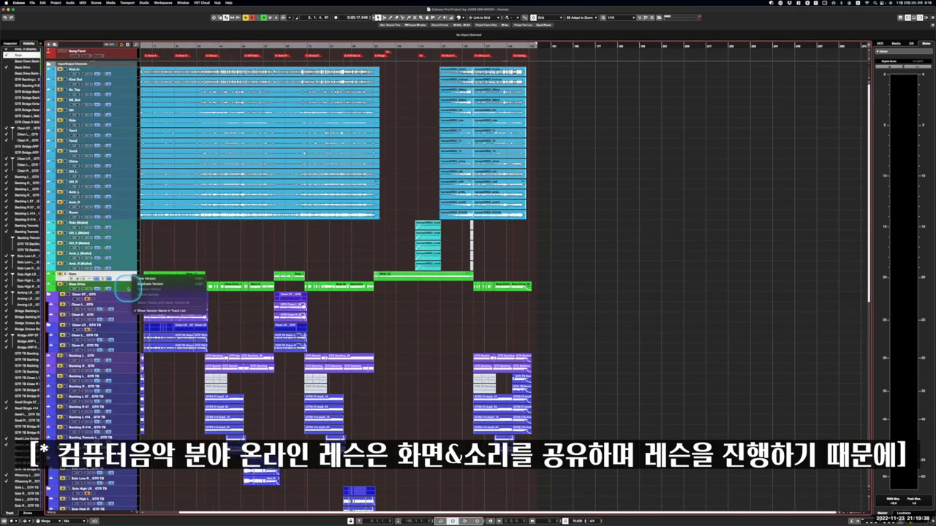
left_click(102, 294)
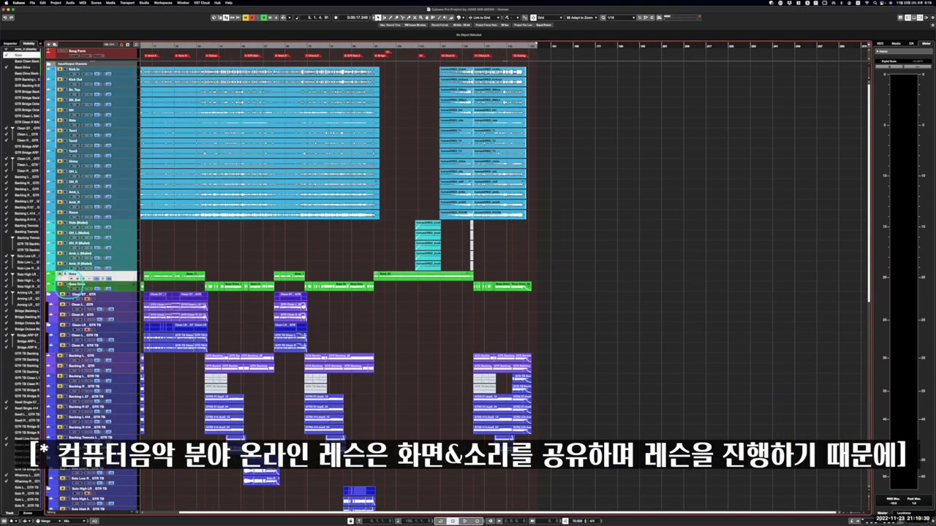
left_click(71, 286)
left_click(69, 273)
- Play the soloed bass tracks with their events enlarged on the timeline from the intro onward
scroll(330, 226, "down", 10)
key("space")
scroll(331, 227, "up", 4)
scroll(330, 226, "up", 4)
key("h")
key("h")
key("h")
key("h")
key("h")
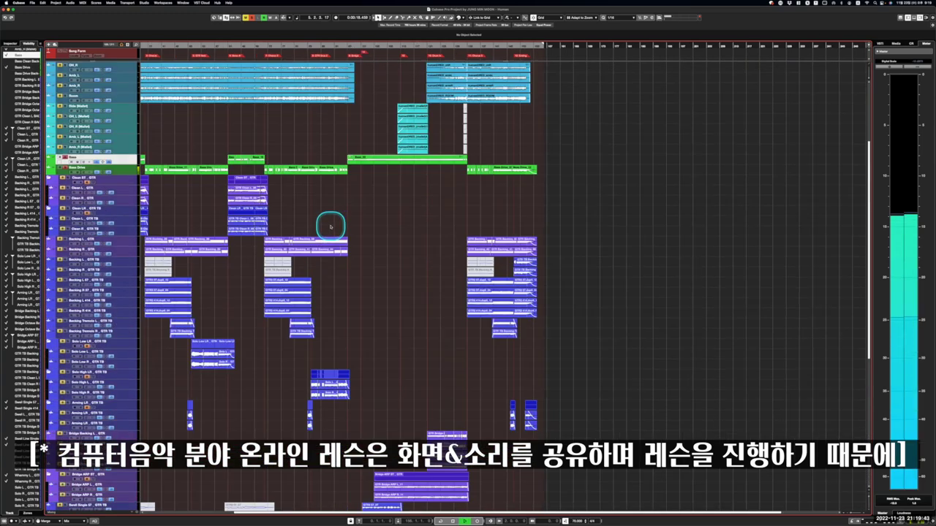
scroll(410, 230, "left", 10)
key("shift+h")
key("shift+h")
key("shift+h")
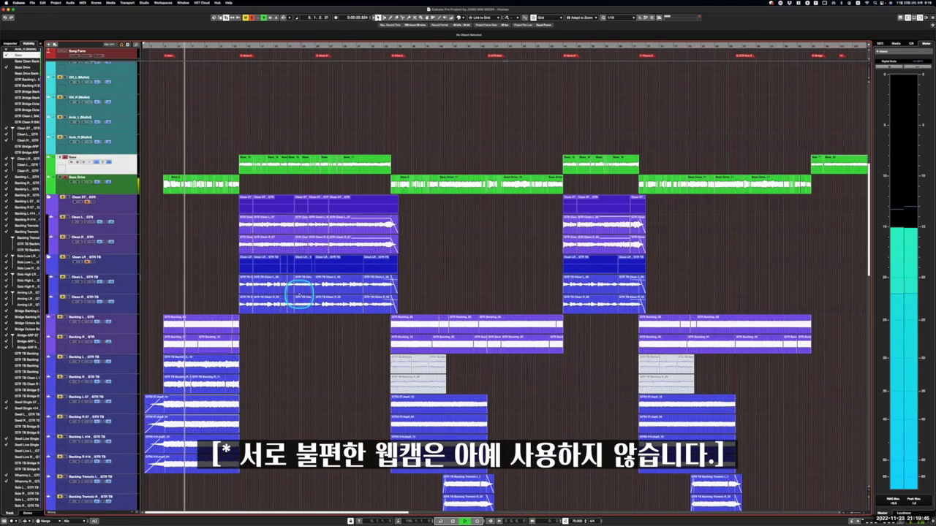
- Bypass the insert effects on the Bass Drive channel in the MixConsole and play the unprocessed bass
key("F3")
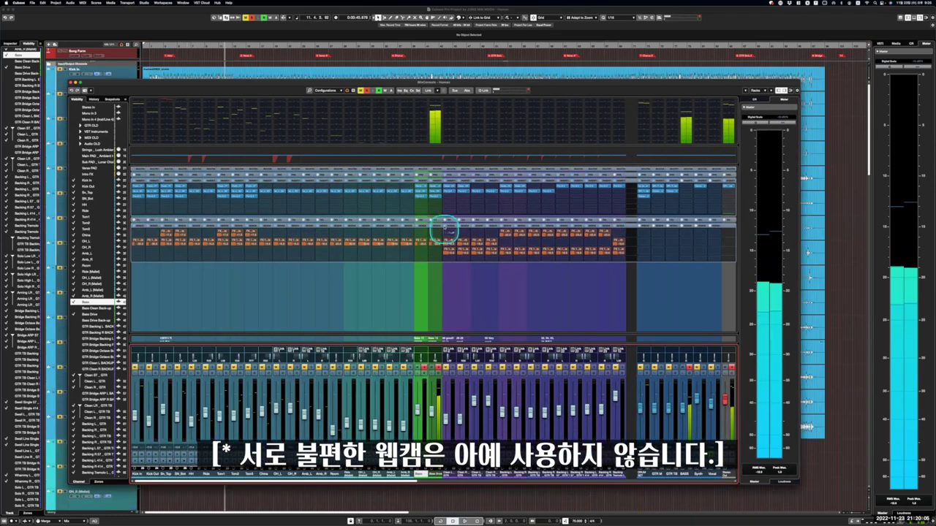
left_click(431, 189)
left_click(432, 188)
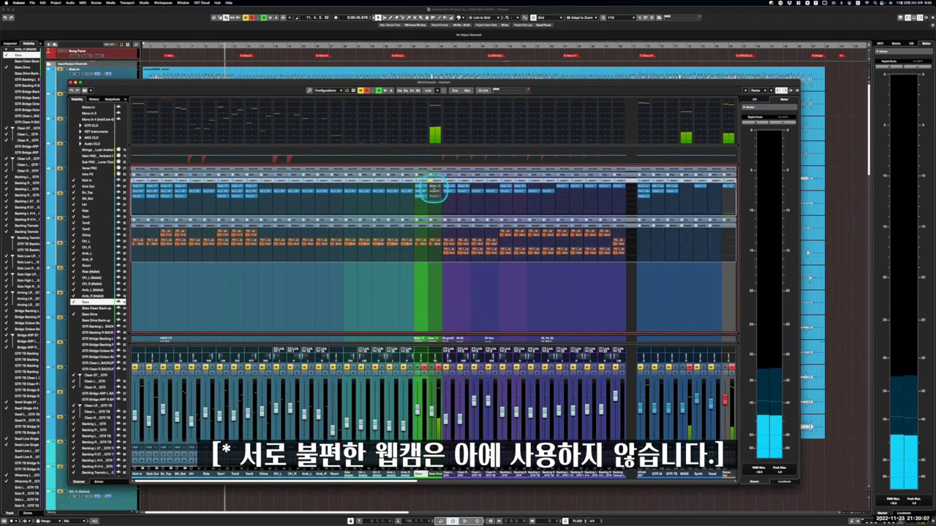
key("space")
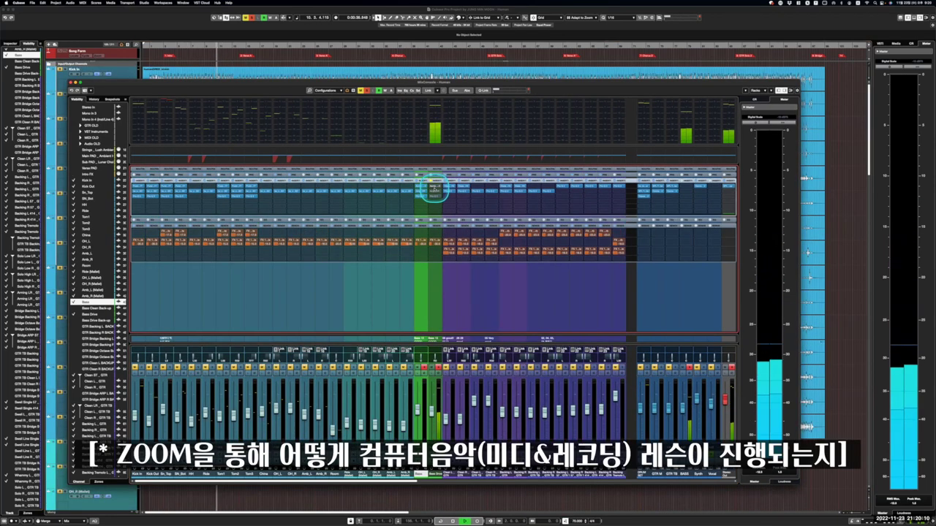
- Reactivate the Bass Drive channel's inserts and move the Ampeg amp plug-in window aside
left_click(474, 396)
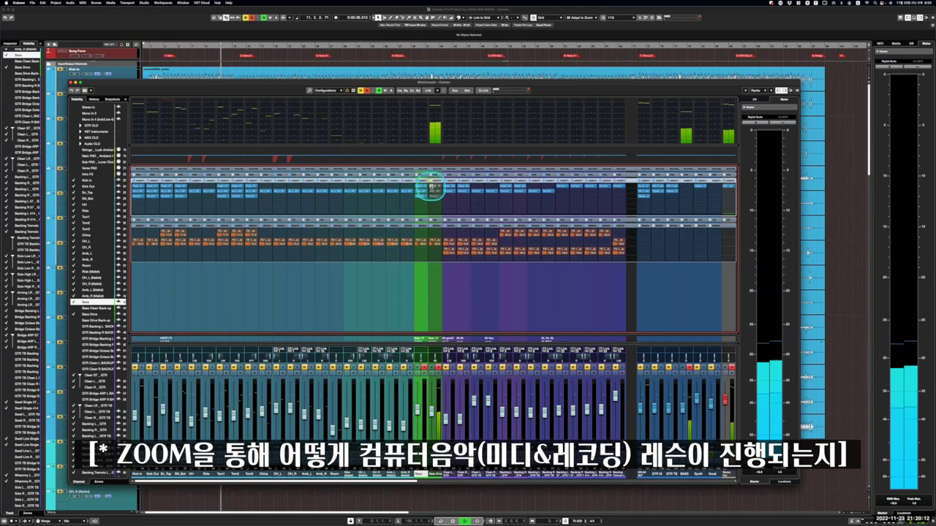
left_click(433, 192)
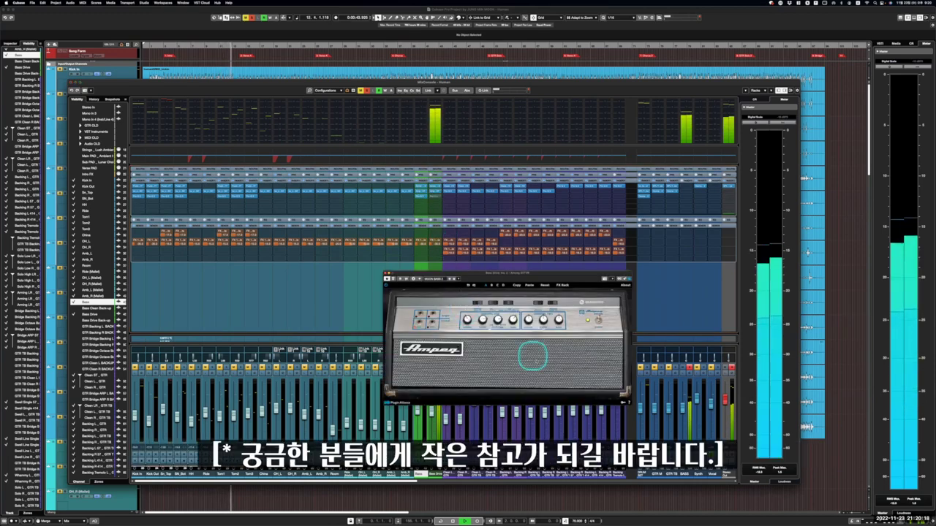
left_click_drag(497, 275, 577, 275)
- Return to the project window and select the intro events on the Bass Drive track
left_click(34, 76)
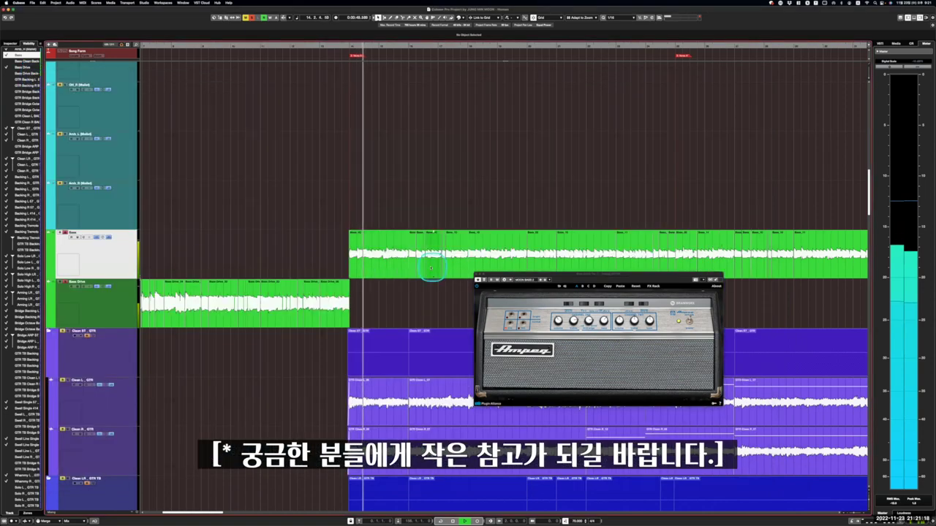
scroll(378, 256, "up", 2)
scroll(285, 252, "down", 2)
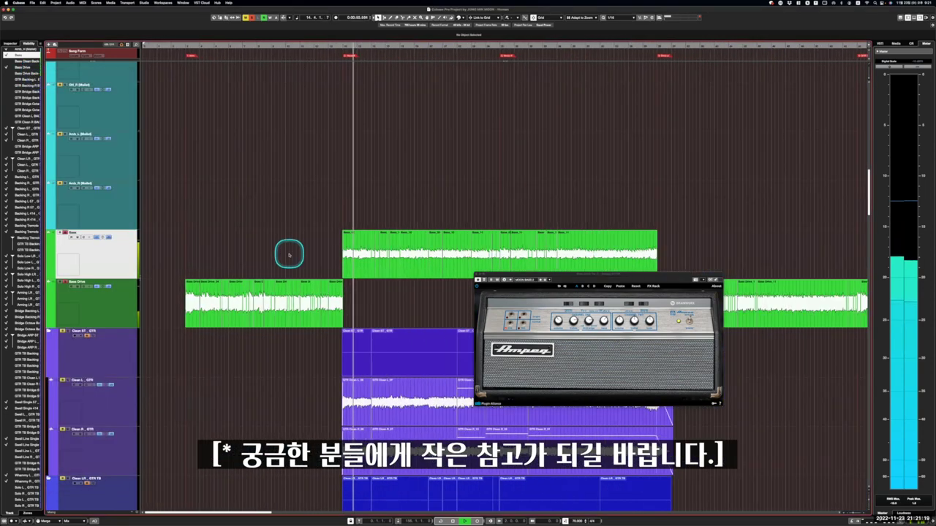
left_click(382, 250)
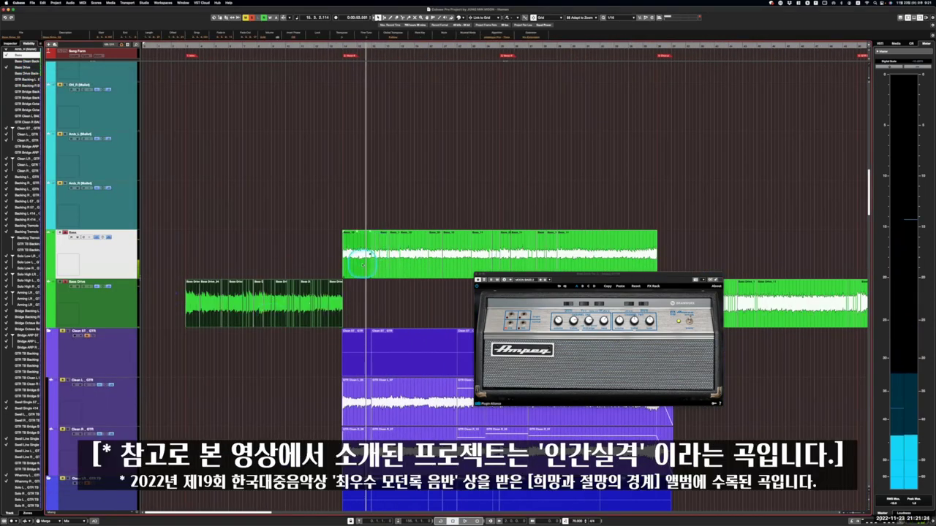
left_click(234, 299)
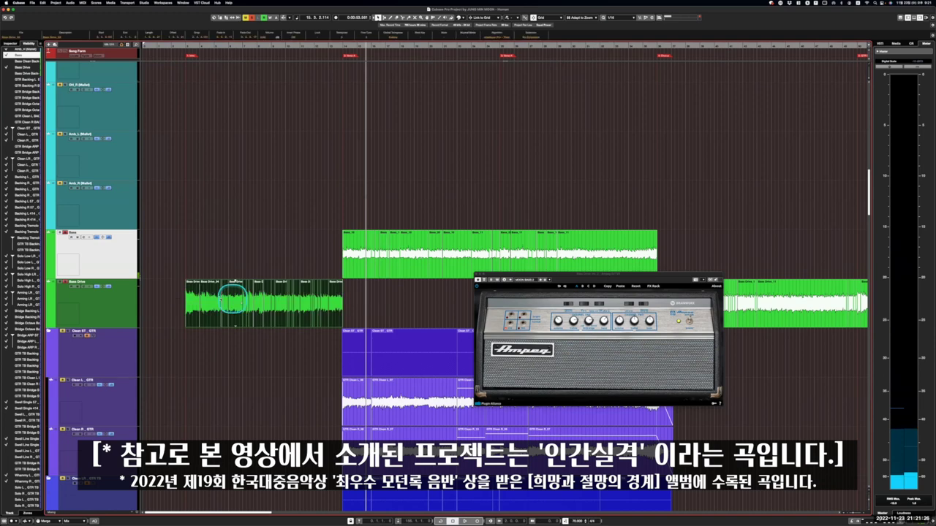
left_click(218, 301)
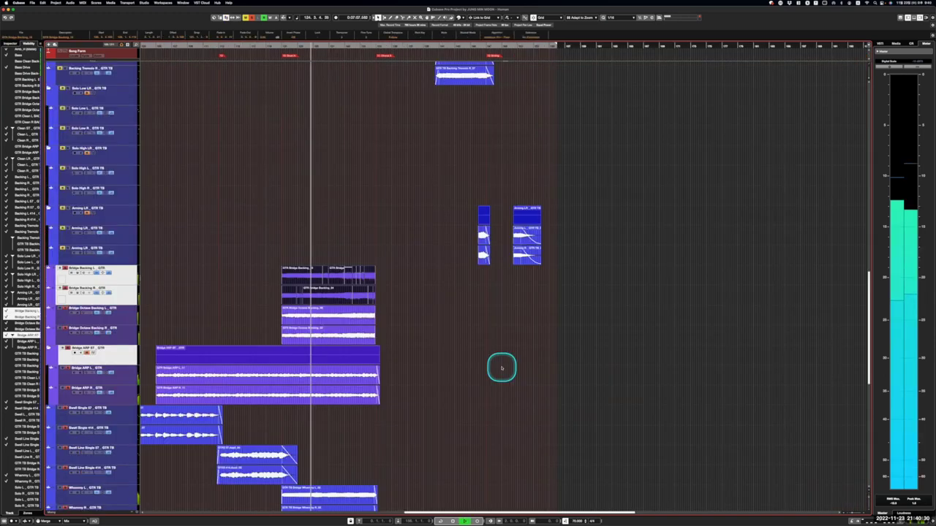
- Select the guitar tracks from Bridge Backing L through Whammy R and turn off their solo
scroll(501, 368, "left", 5)
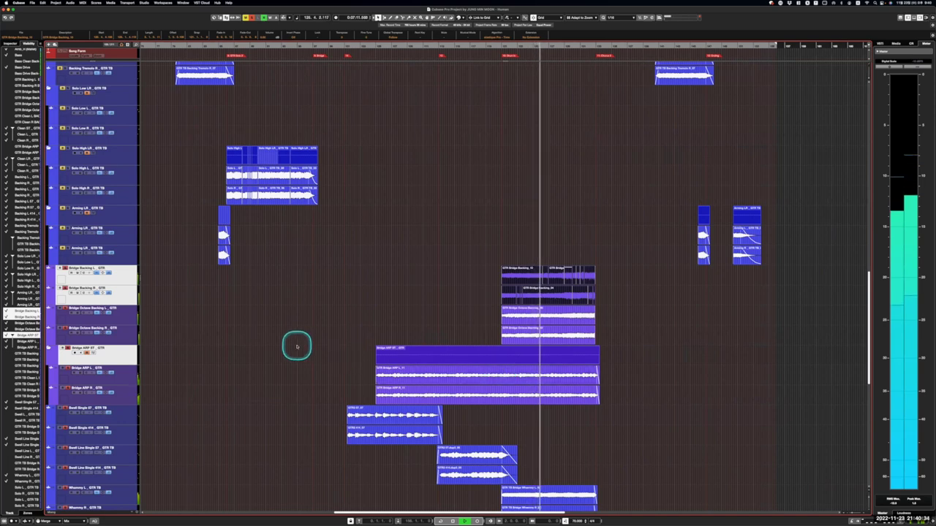
scroll(297, 346, "down", 4)
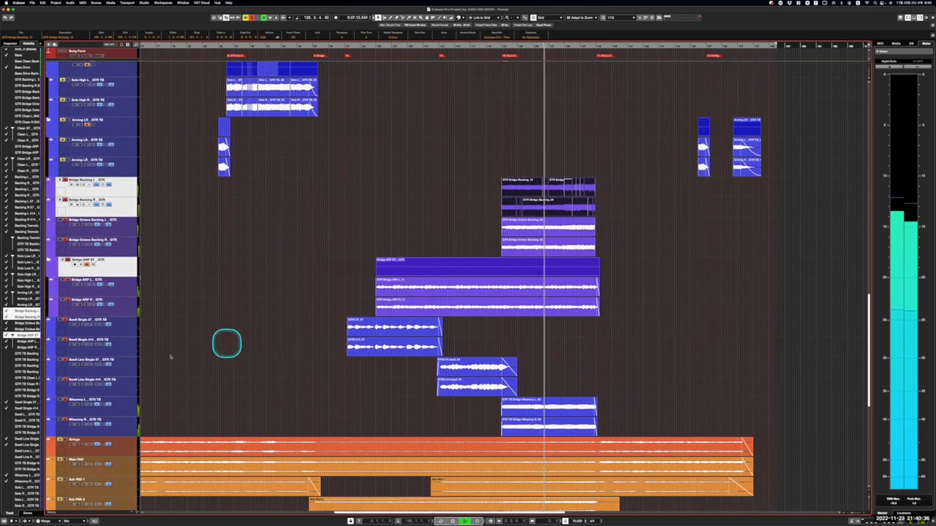
left_click(133, 426)
left_click(120, 199, "shift")
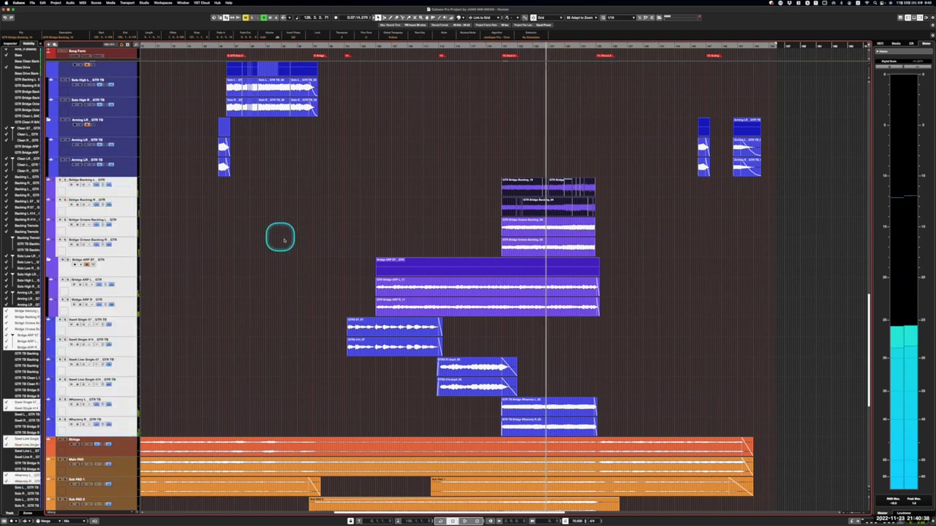
- Place the playback cursor at bar 85, where the Arming LR guitar events begin
key("h")
key("h")
key("h")
key("h")
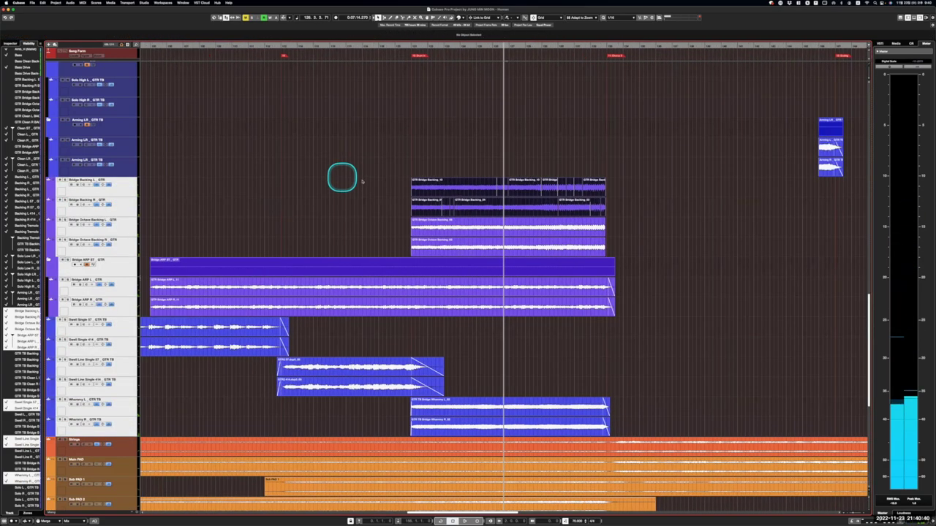
left_click(362, 182)
scroll(362, 181, "left", 10)
left_click(400, 46)
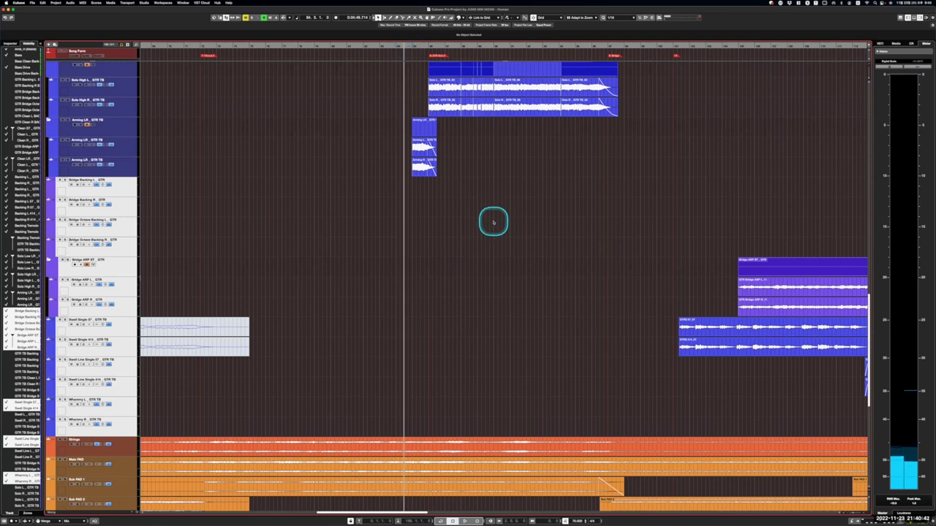
scroll(491, 220, "up", 5)
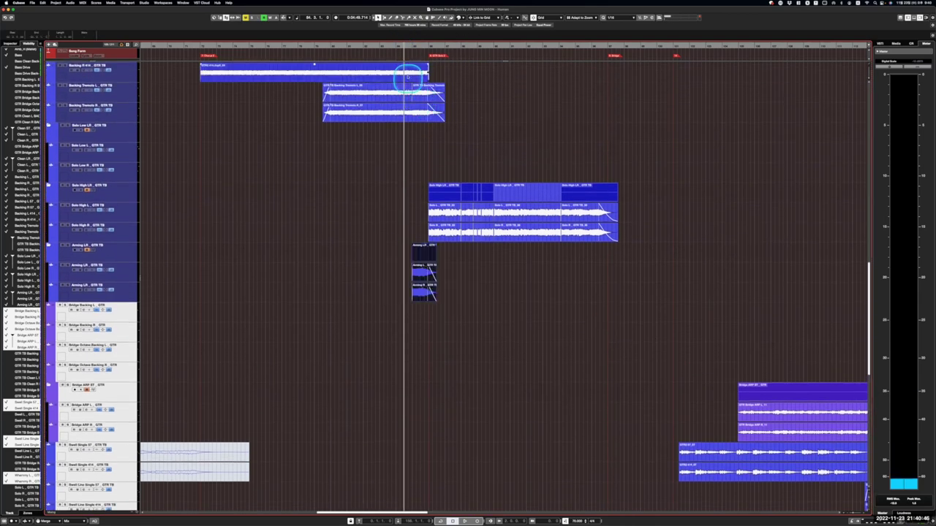
left_click(413, 46)
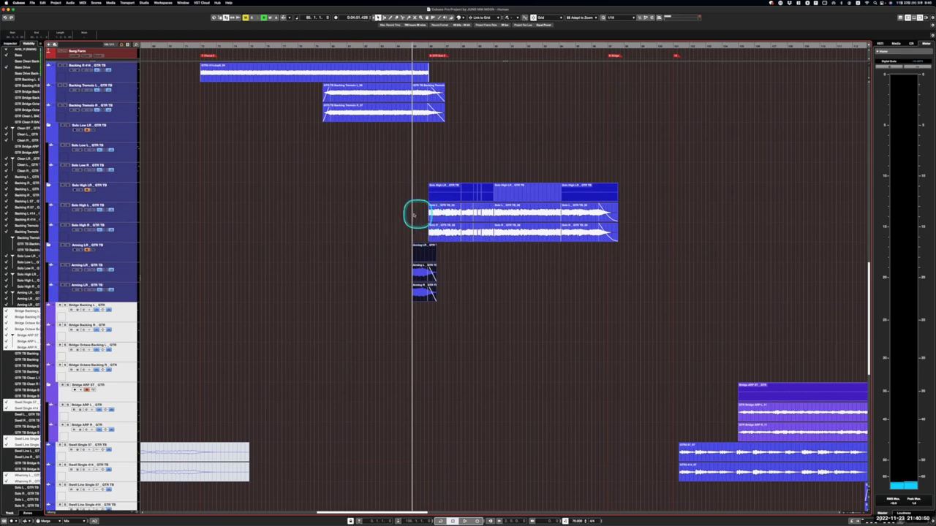
- Solo the Arming LR folder track and play its guitar part from bar 85
left_click(66, 245)
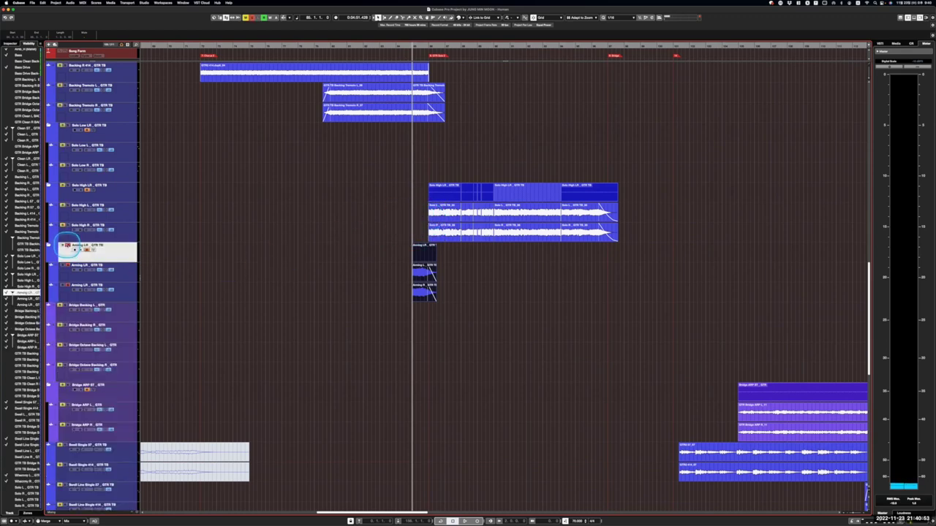
key("space")
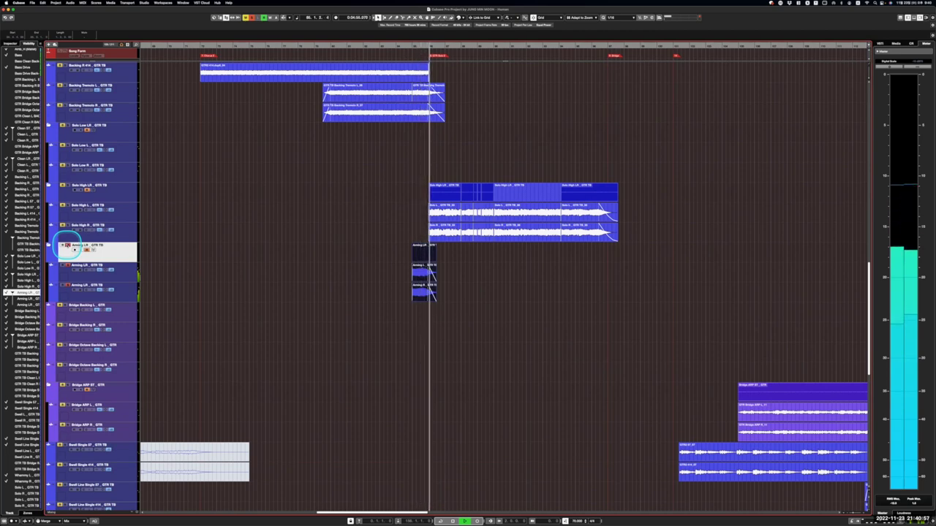
key("space")
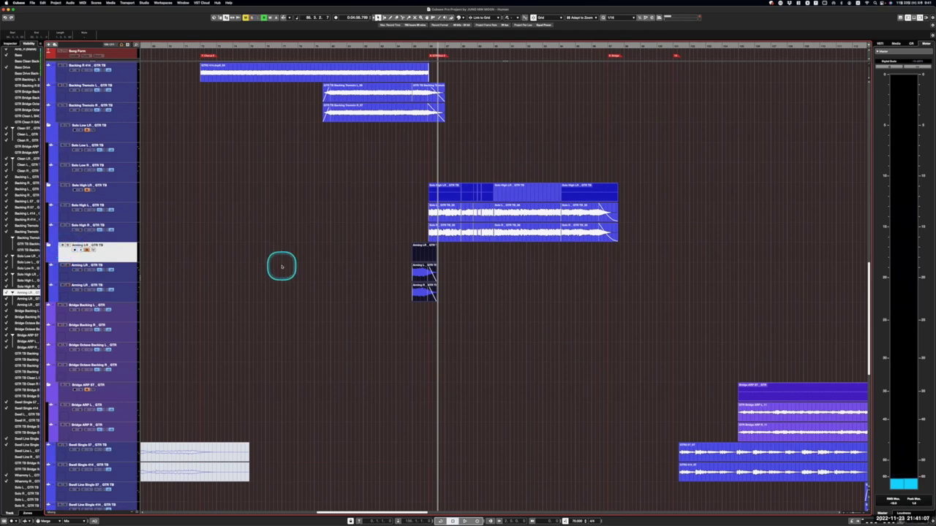
- Solo the Solo High LR and Arming LR tracks together and play them from bar 84
left_click(406, 48)
left_click(72, 189)
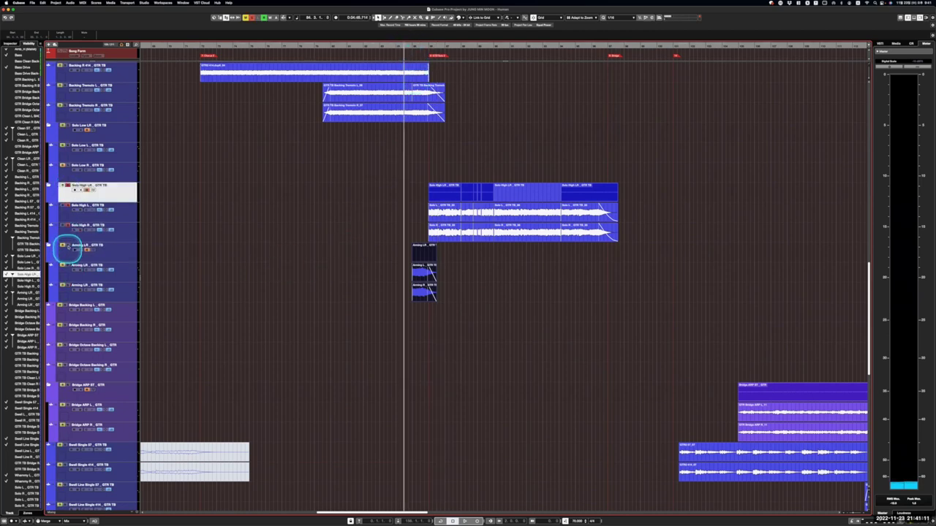
left_click(68, 247)
key("space")
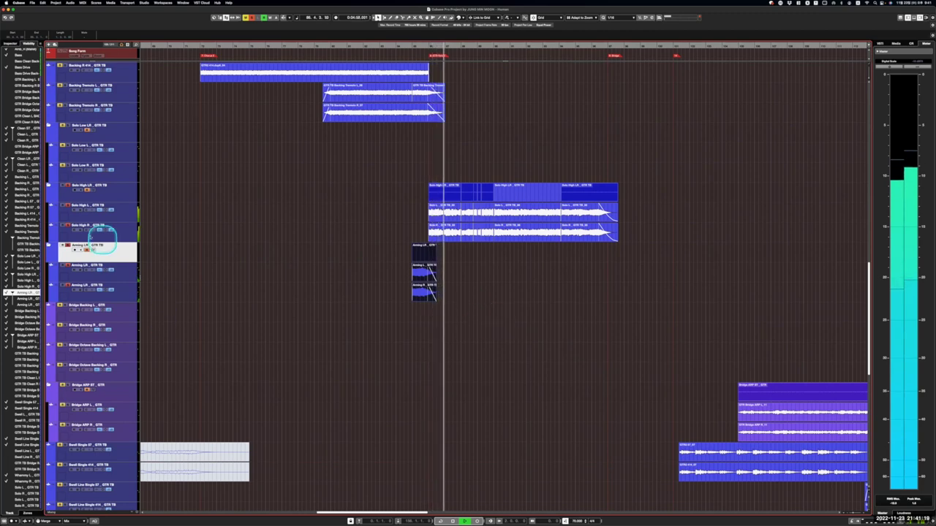
key("space")
- Turn off solo on the Solo High LR and Arming LR tracks and enlarge the guitar solo section
left_click(69, 185)
key("h")
key("h")
key("h")
key("h")
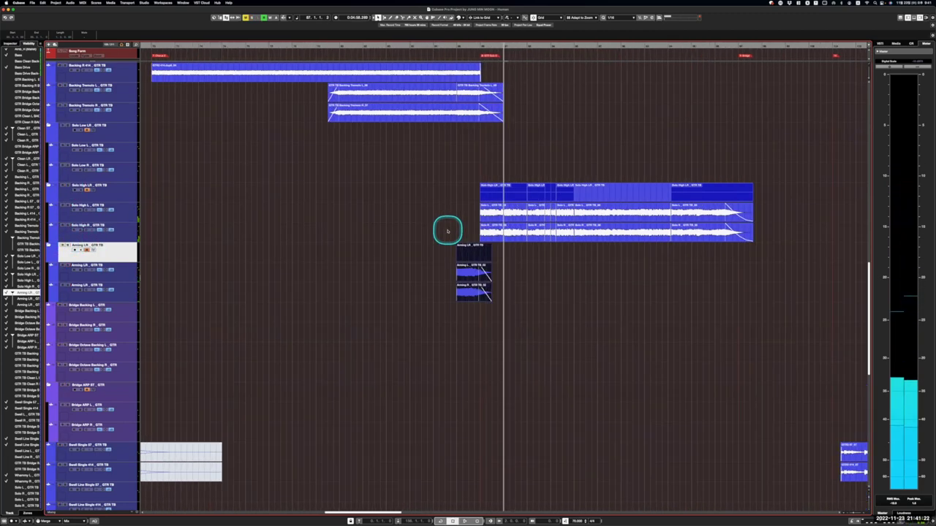
- Solo the Backing L 57 and Backing R 57 guitar tracks and play them from bar 85
scroll(456, 284, "up", 5)
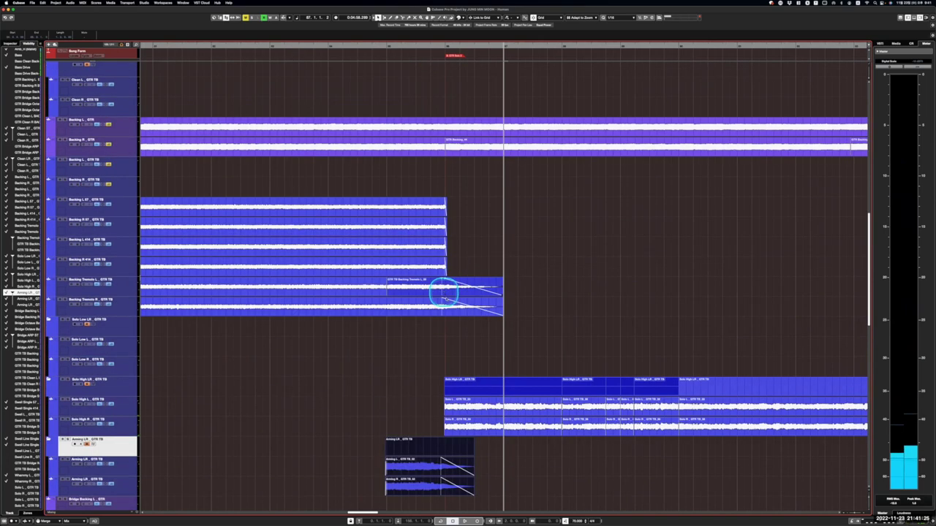
left_click(414, 48)
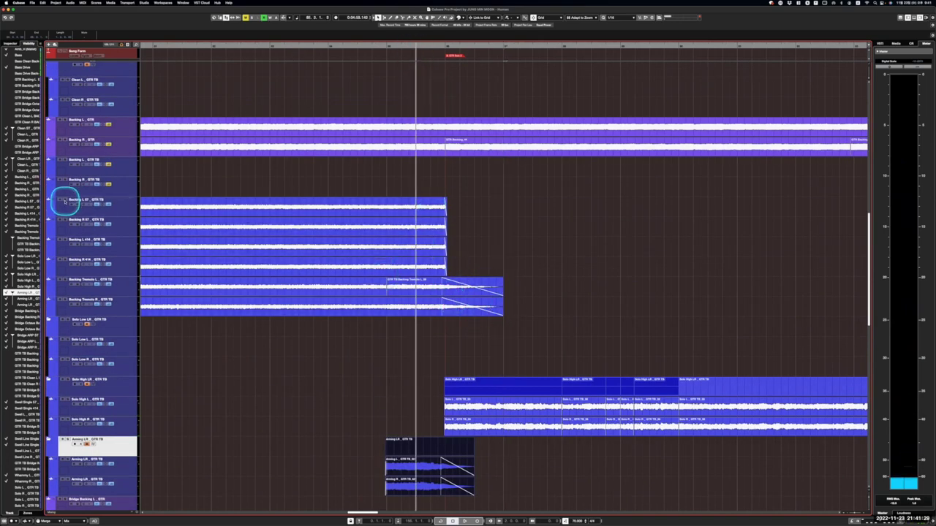
left_click(64, 202)
key("space")
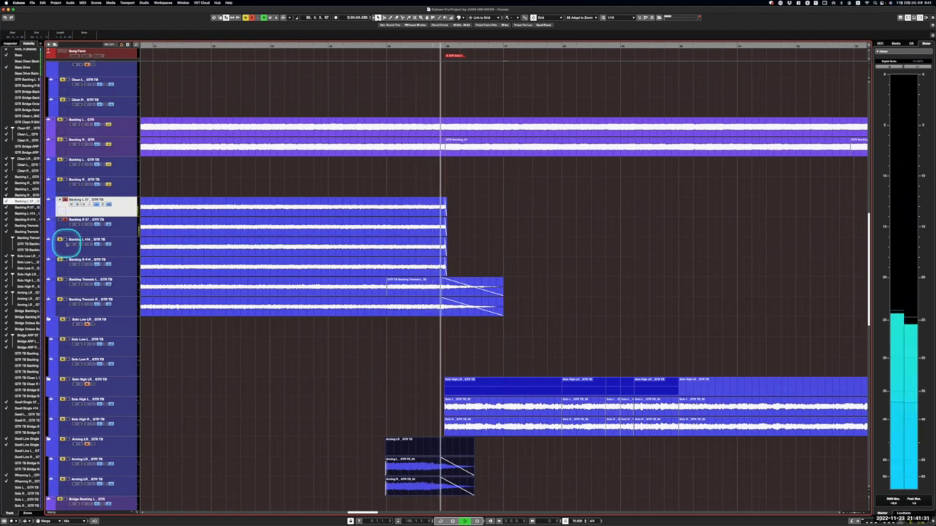
- Add the Backing 414 and Backing Tremolo left and right tracks to the solo and play them around bar 86
left_click(66, 243)
key("space")
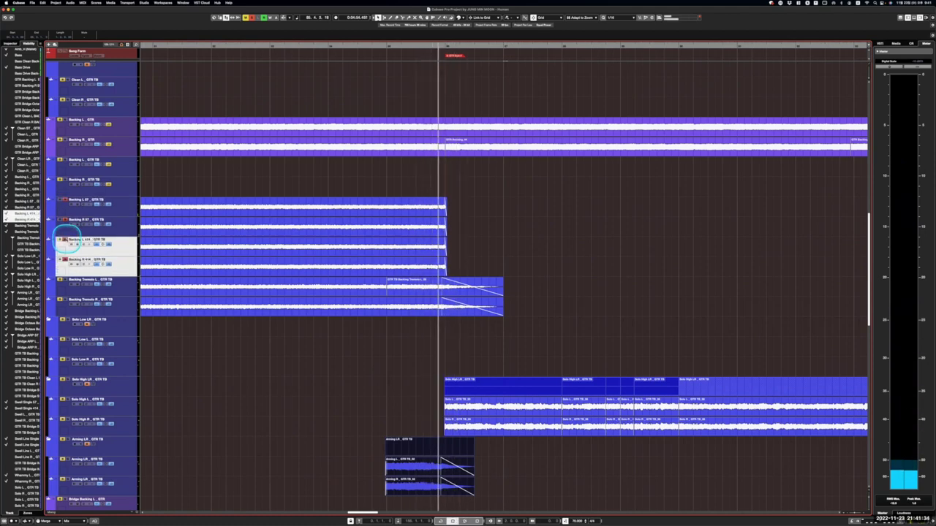
key("space")
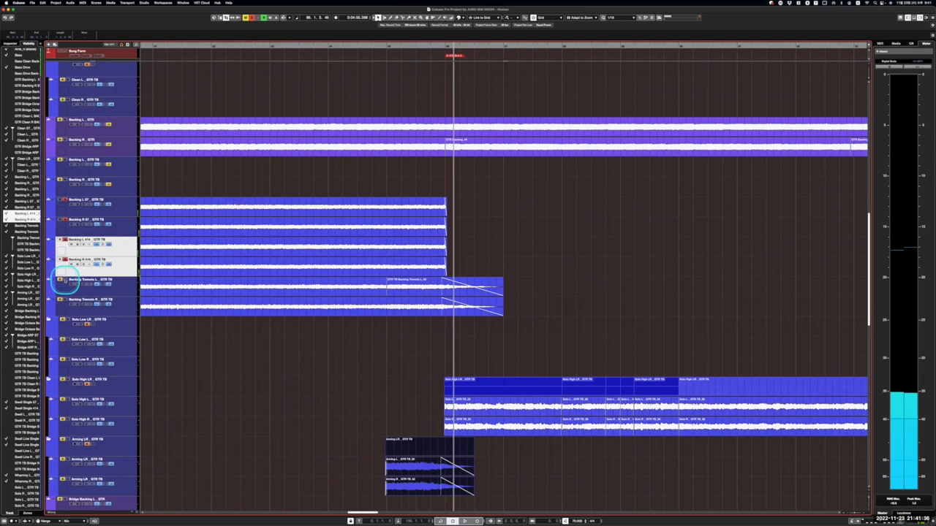
left_click(65, 281)
key("space")
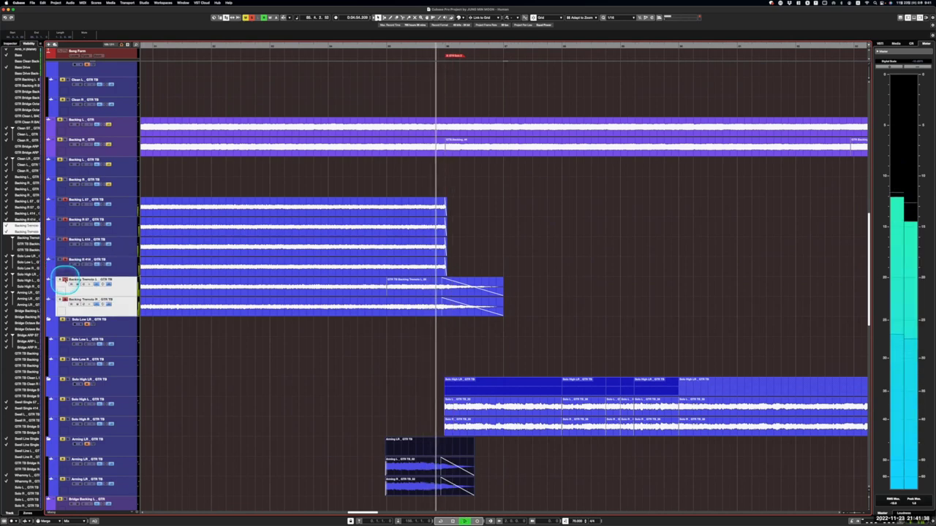
left_click(426, 315)
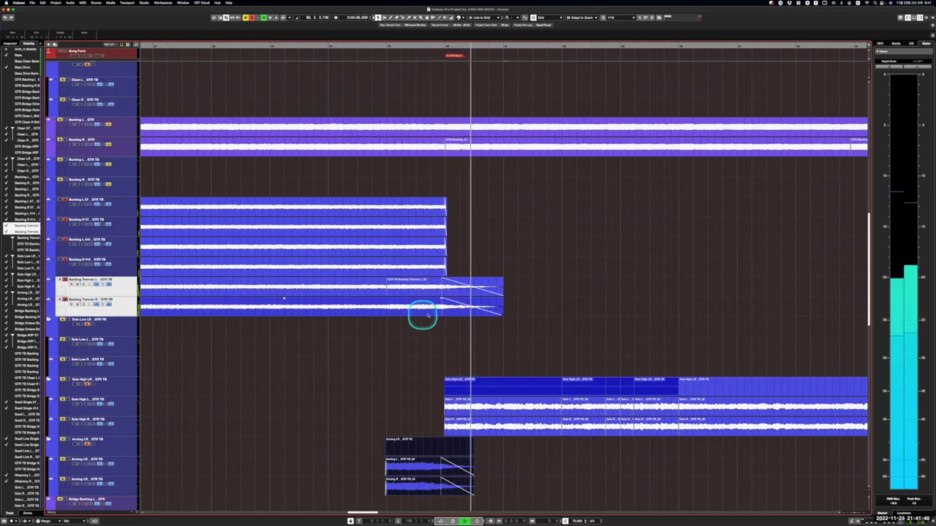
- Select the Backing L 57, Backing R 57 and Backing L 414 events at the start of the second chorus
key("g")
key("g")
scroll(351, 338, "left", 2)
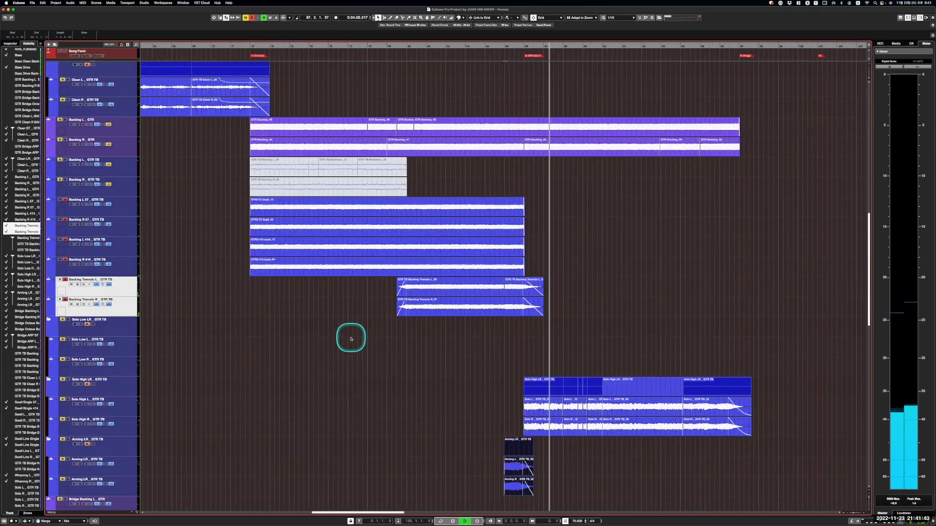
left_click(260, 227)
left_click_drag(241, 207, 267, 249)
scroll(293, 294, "left", 10)
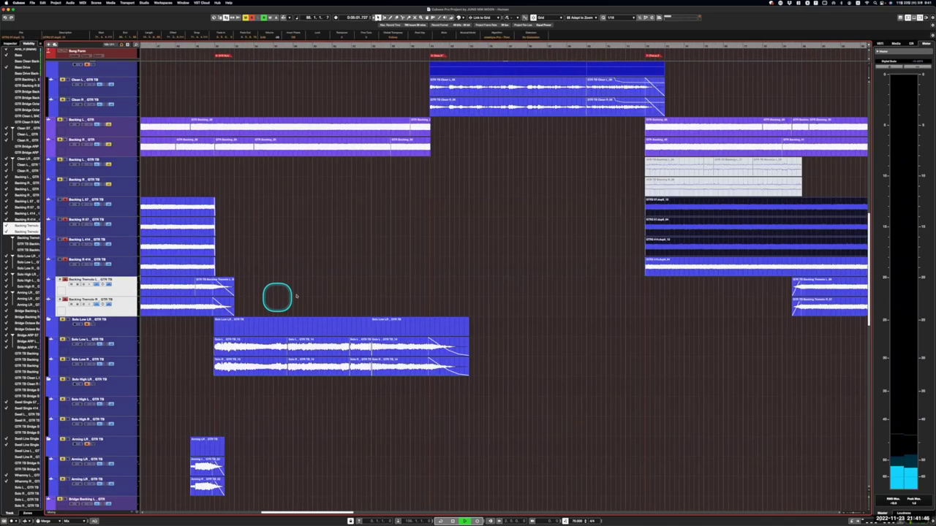
- Return to the song's start and solo the guitar tracks from Clean ST down to Backing Tremolo R
key("g")
key("g")
key("g")
scroll(322, 259, "left", 5)
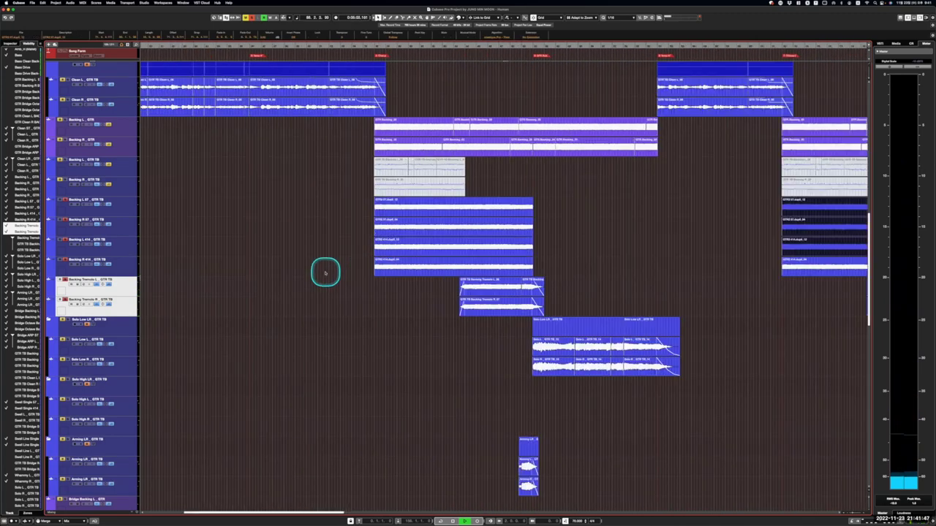
scroll(321, 275, "left", 5)
left_click(128, 193, "shift")
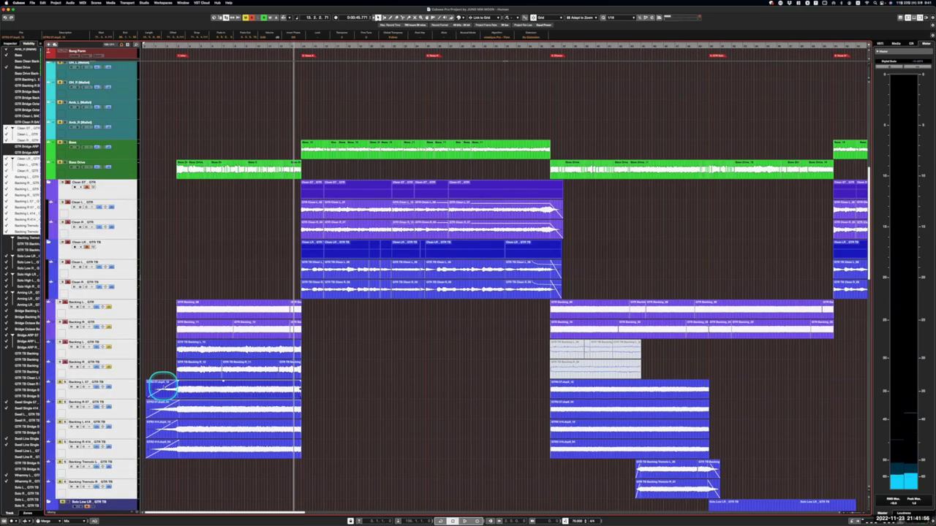
- Play the soloed clean and backing guitar tracks across the change from the intro to the first verse
scroll(159, 380, "down", 5)
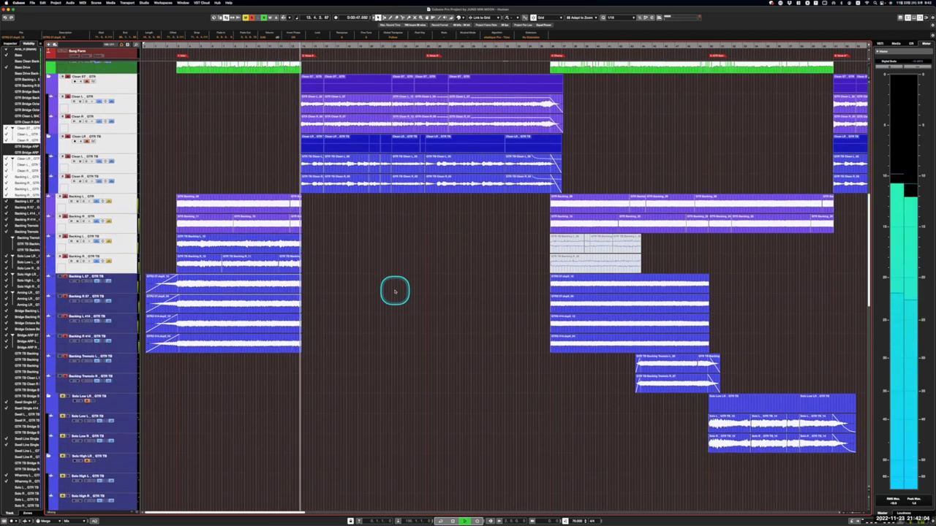
key("h")
key("h")
key("h")
key("h")
key("h")
key("h")
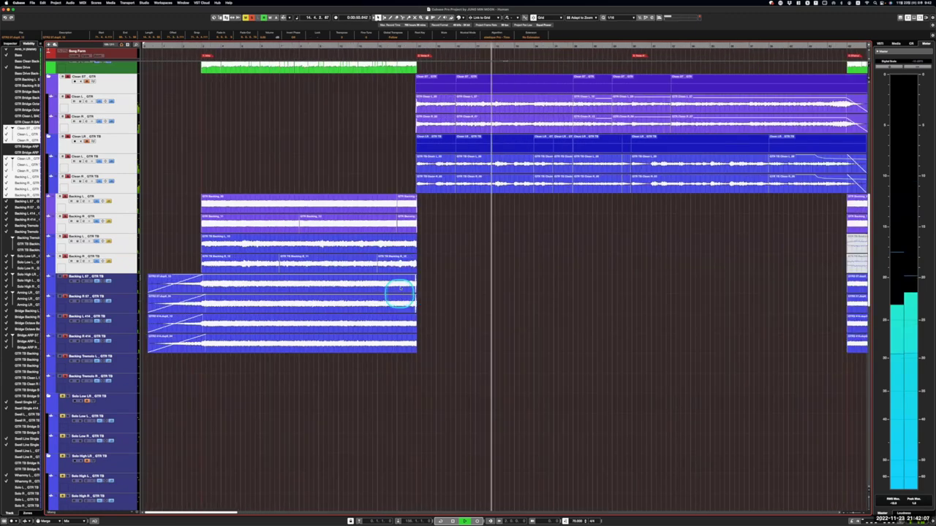
scroll(353, 194, "down", 10)
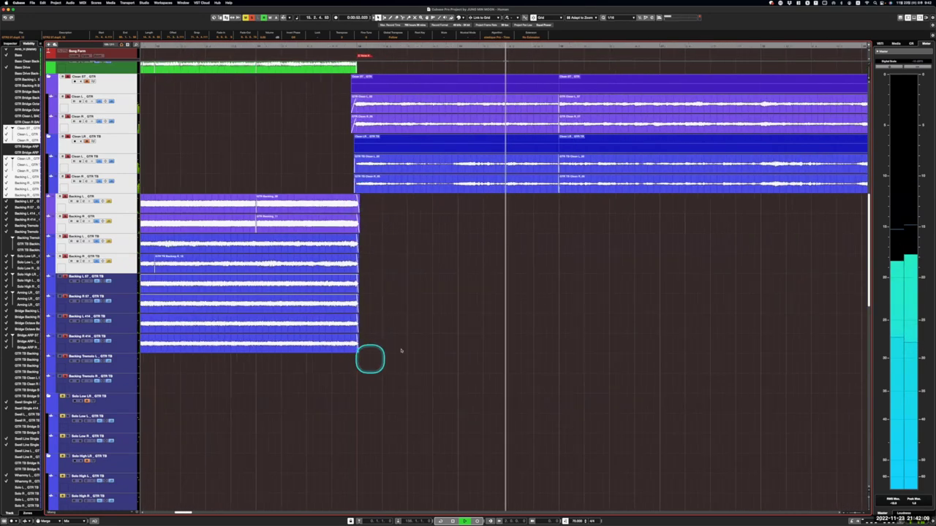
- Show the whole project and examine the guitar, strings and pad tracks while the intro plays
key("shift+g")
key("shift+g")
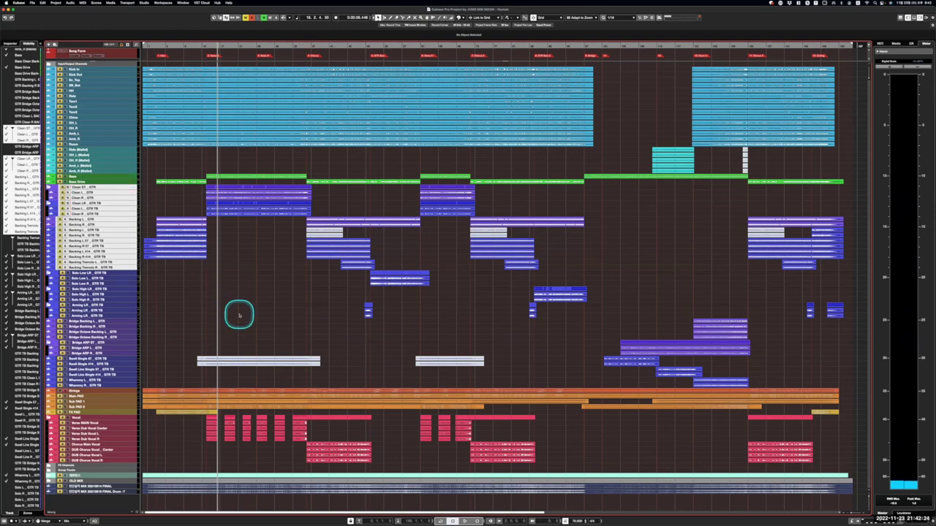
scroll(239, 315, "up", 5)
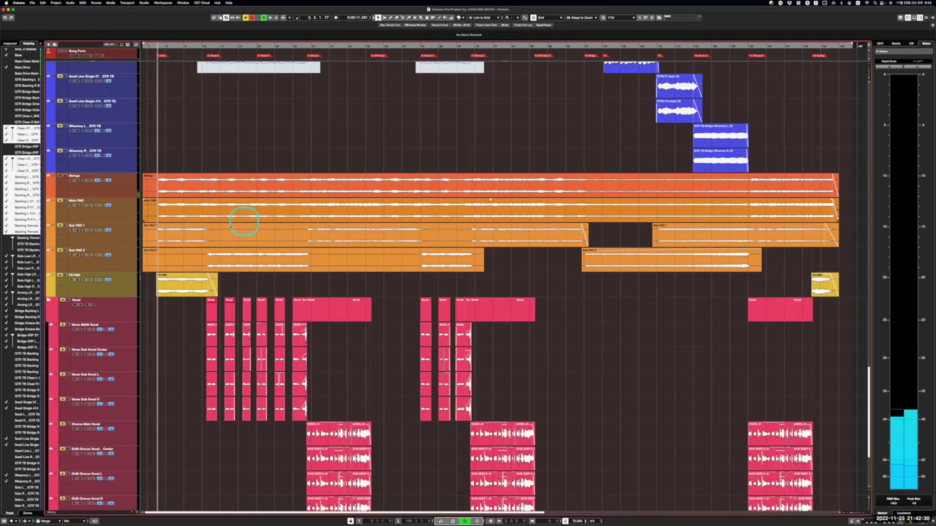
scroll(211, 231, "up", 15)
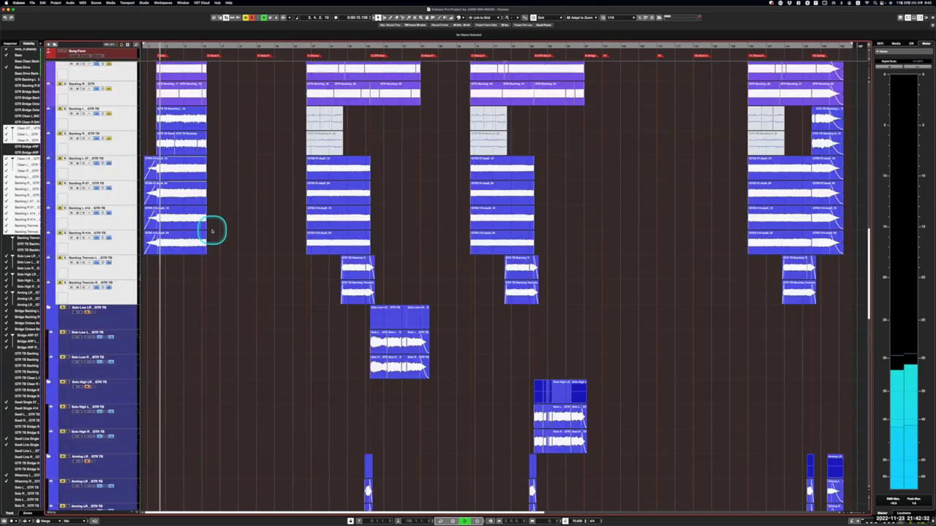
key("shift+g")
key("shift+g")
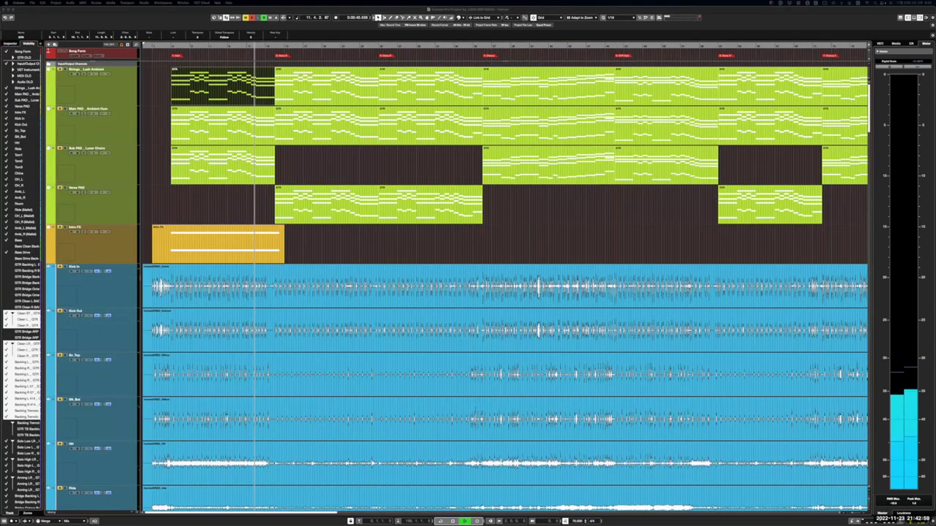
- Open the first Strings_Lush Ambient event in the Key Editor and enlarge its notes for inspection
key("Return")
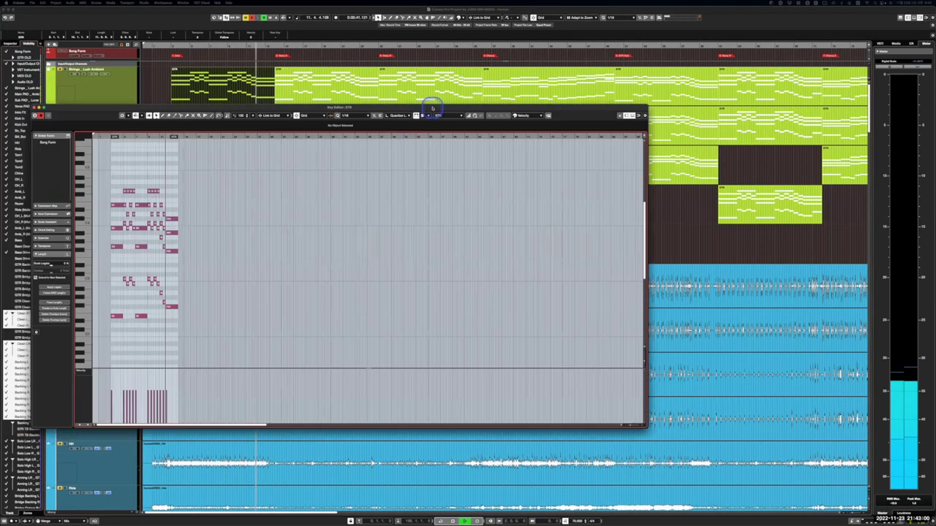
left_click_drag(432, 108, 547, 117)
key("g")
key("h")
key("h")
key("h")
key("h")
key("h")
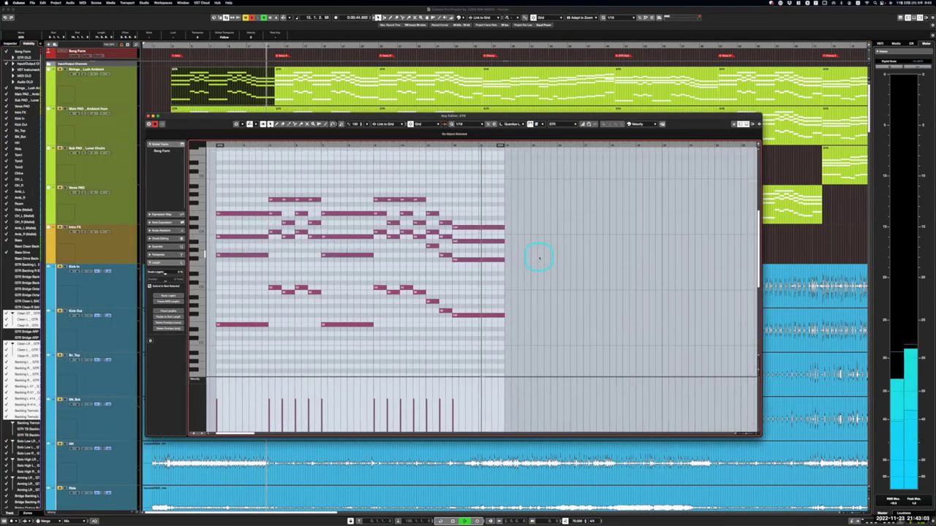
- Select the notes of the second chord of the Strings_Lush Ambient event in the Key Editor
key("g")
left_click_drag(271, 190, 272, 321)
left_click_drag(299, 182, 299, 316)
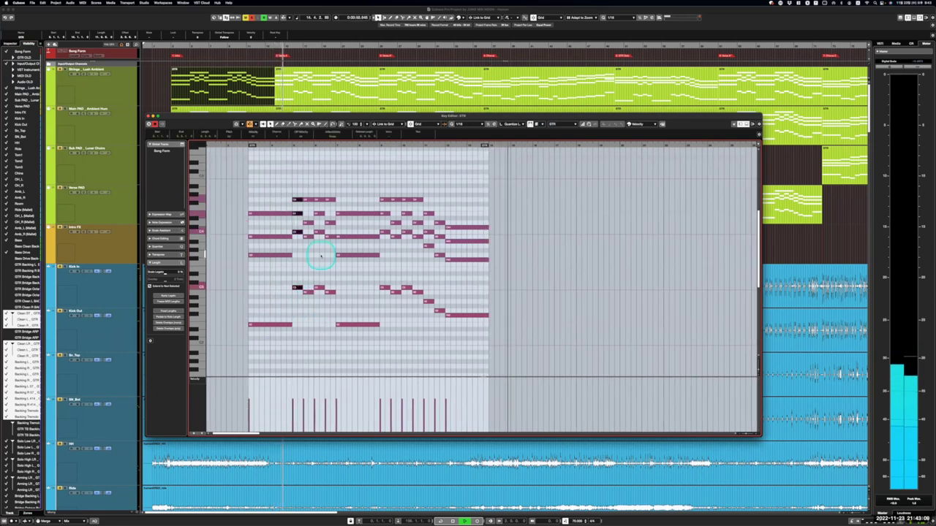
key("g")
key("g")
- Open all Strings_Lush Ambient events together in the Key Editor and examine the chord notes of the following section
double_click(185, 89)
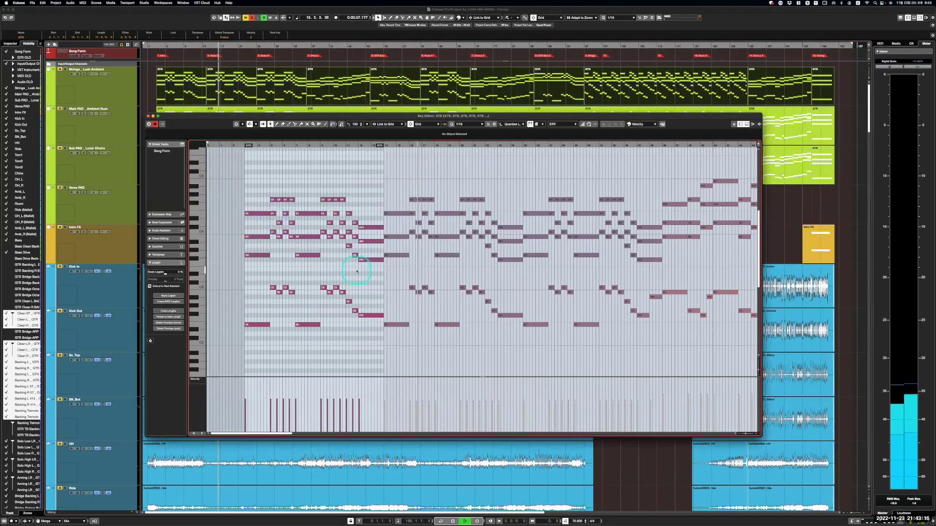
key("h")
key("h")
key("h")
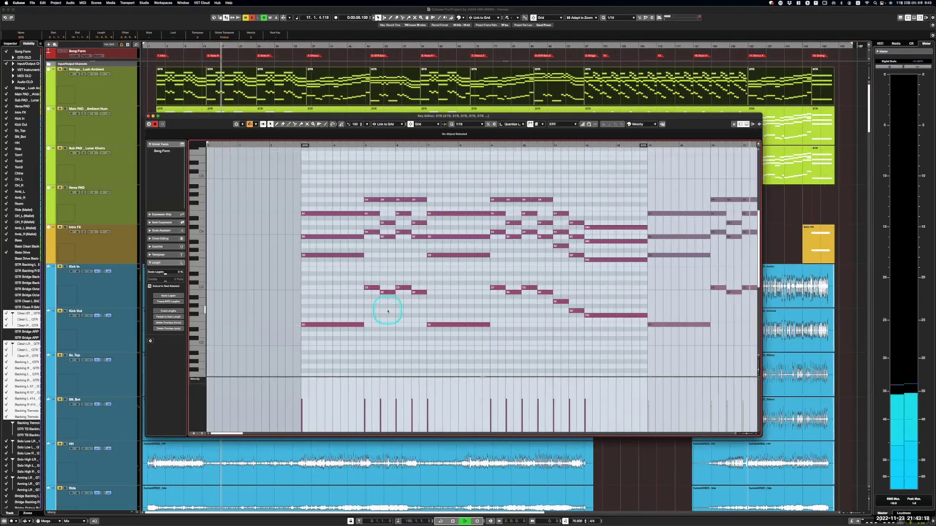
scroll(389, 312, "right", 5)
left_click(352, 317)
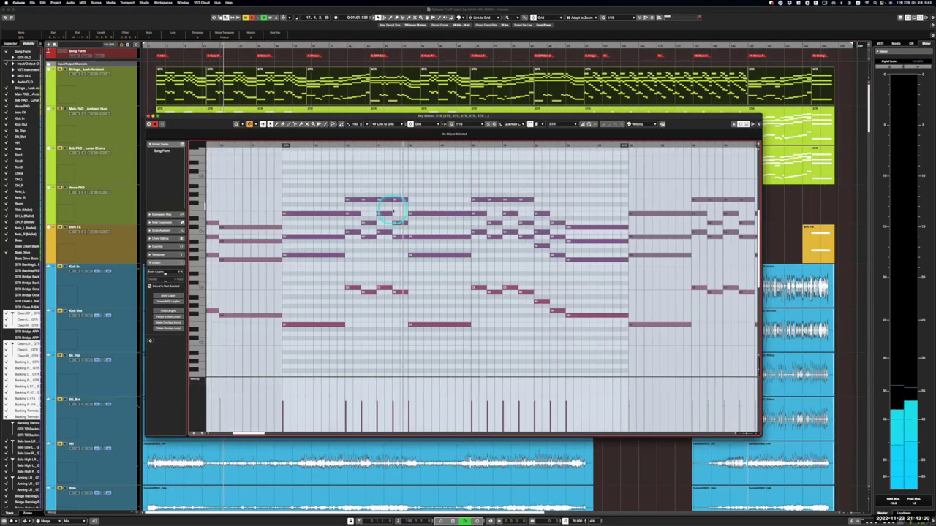
left_click_drag(435, 278, 444, 342)
- Close the Key Editor and solo the Strings audio track above the pad tracks
left_click(150, 116)
scroll(150, 142, "down", 15)
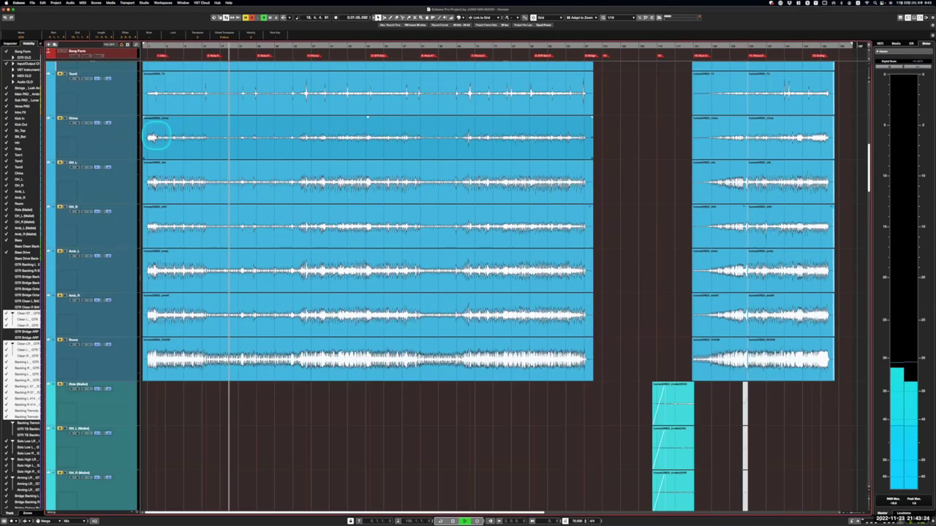
scroll(162, 377, "down", 20)
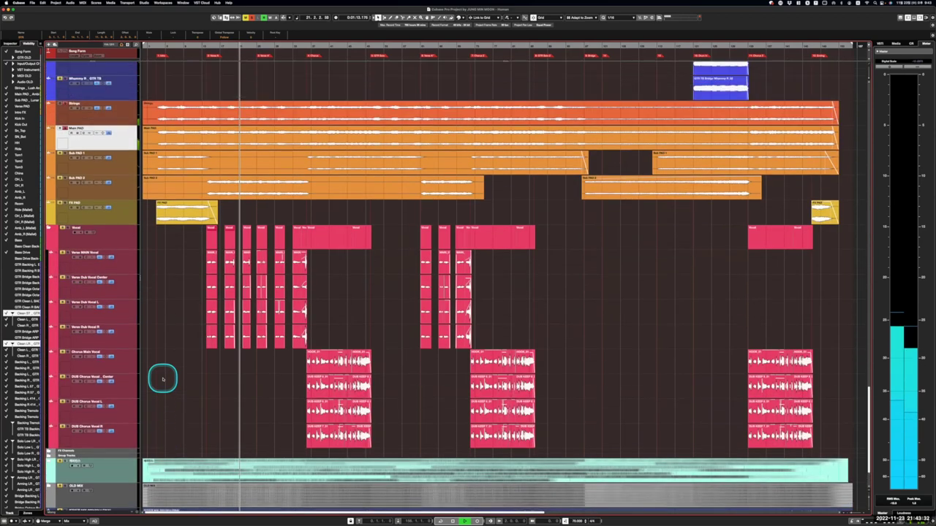
scroll(124, 279, "up", 4)
left_click(64, 262)
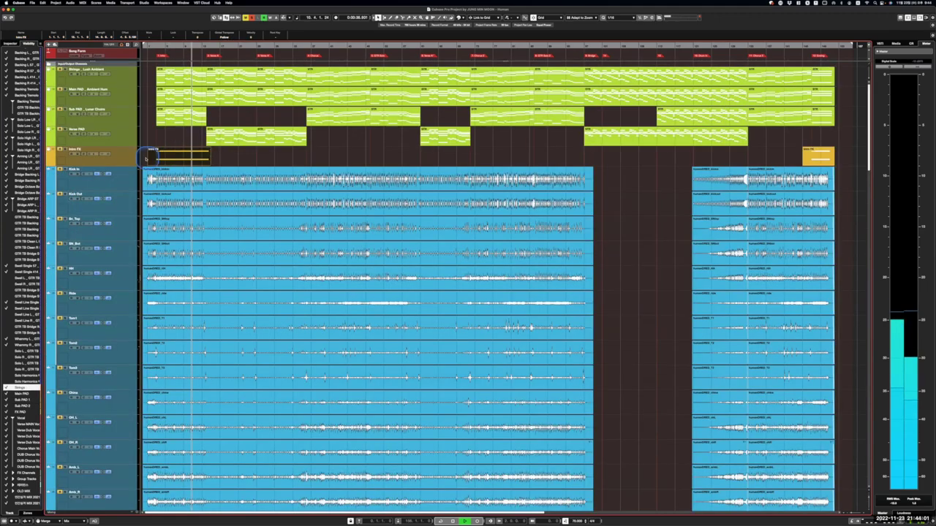
- Solo the FX PAD audio track and play it from the intro
scroll(157, 117, "down", 15)
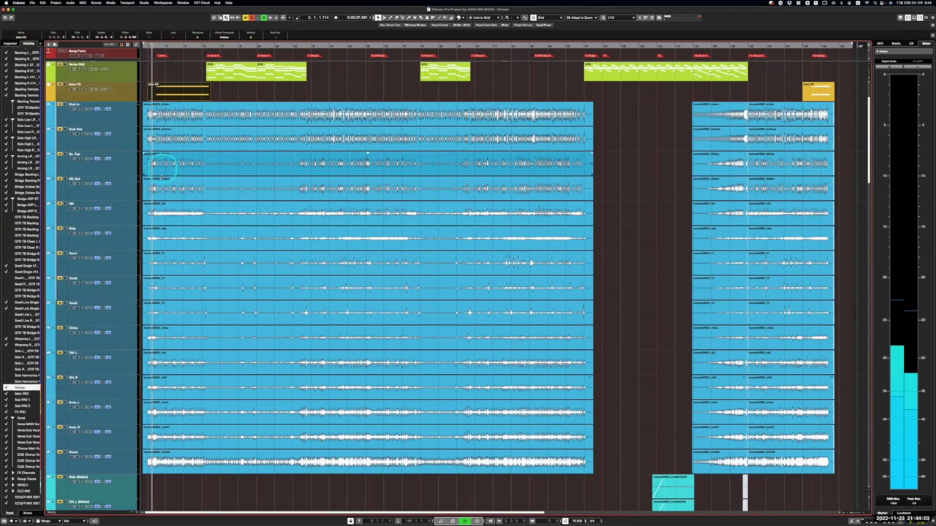
scroll(171, 310, "up", 5)
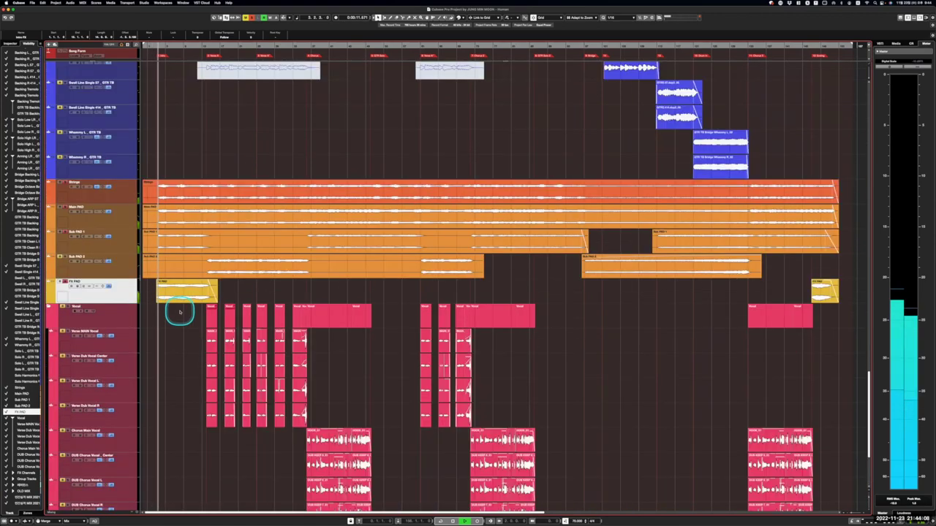
scroll(178, 344, "up", 15)
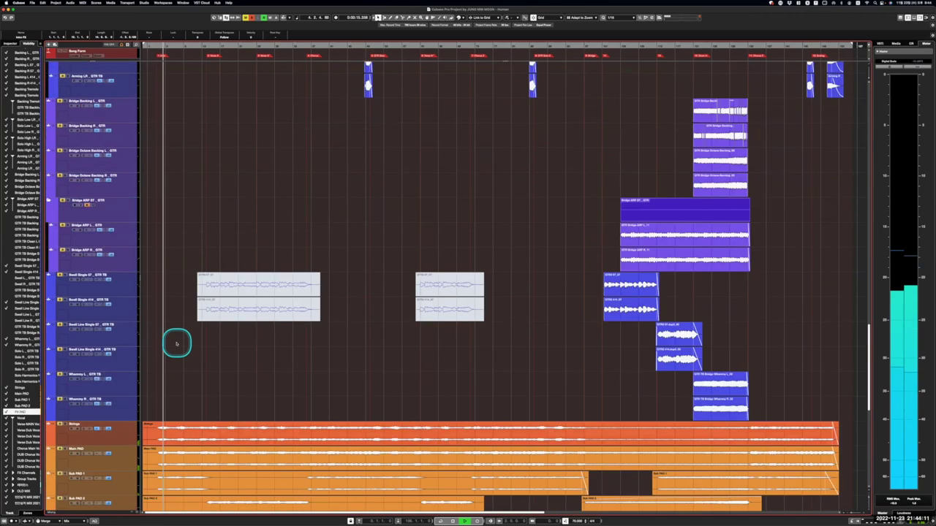
- Open the first Intro FX event in the Key Editor to examine its notes, and close the editor
left_click(166, 155)
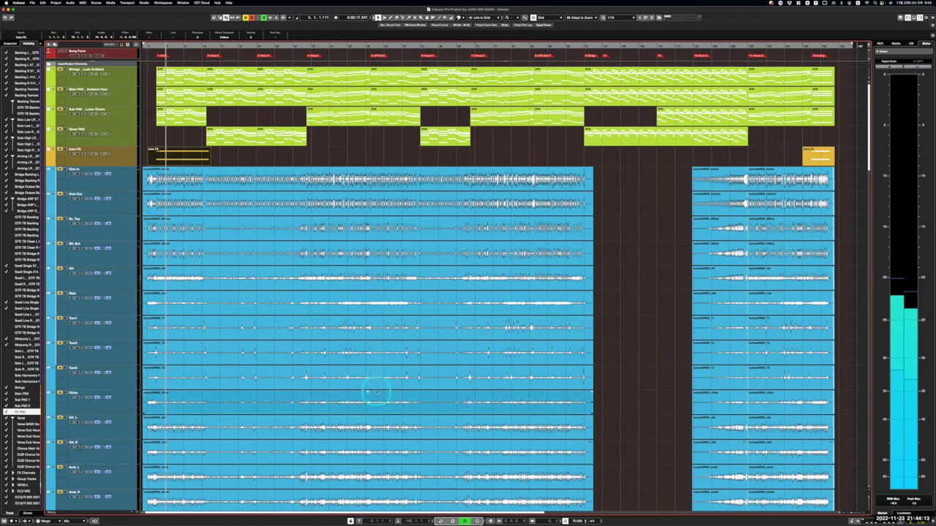
left_click(264, 151)
double_click(198, 157)
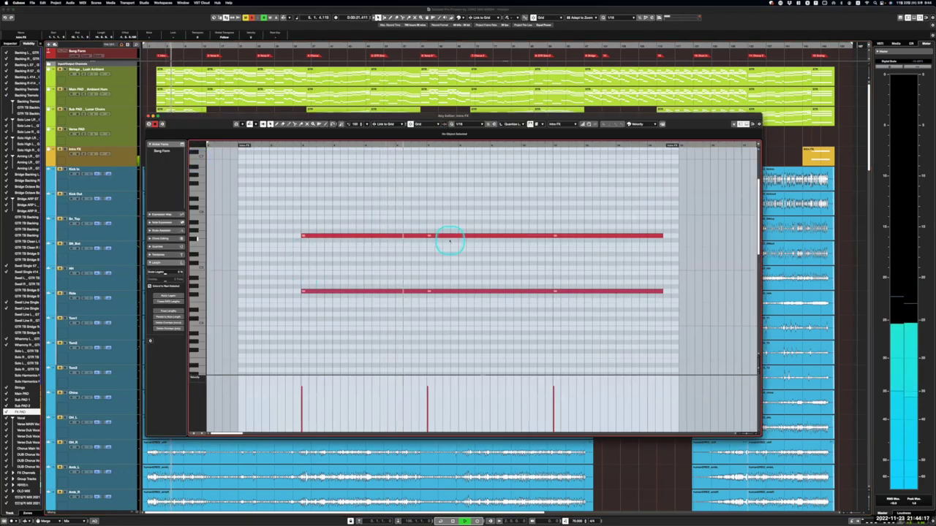
left_click(149, 123)
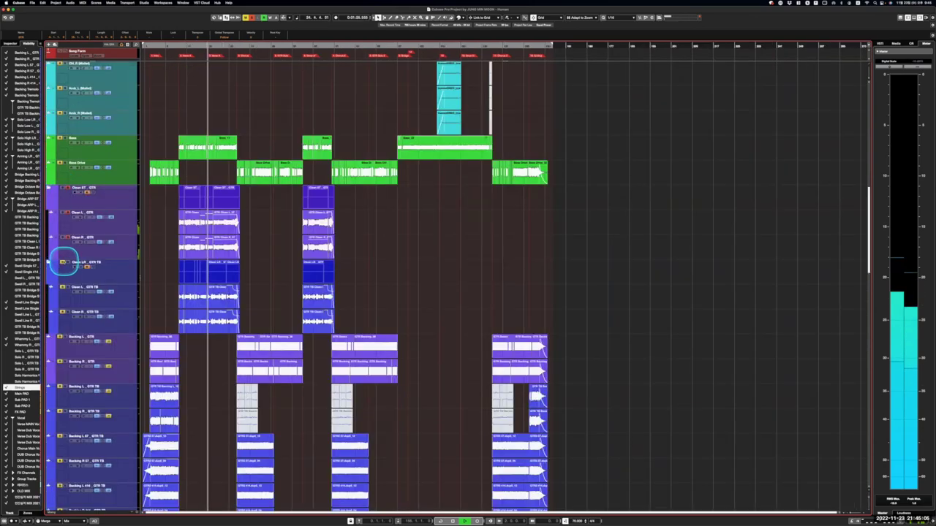
- Bring the Strings, PAD and FX PAD audio tracks into view during playback
scroll(146, 278, "down", 5)
scroll(146, 278, "down", 10)
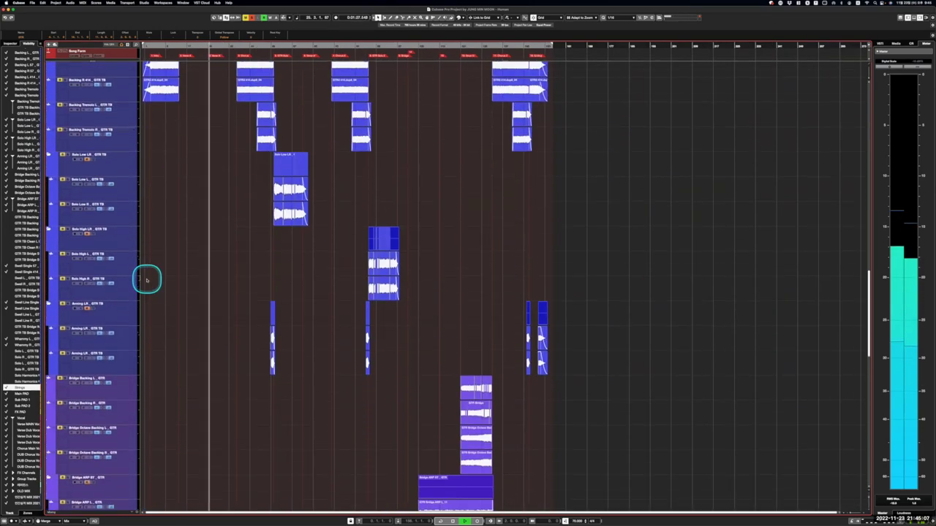
key("shift+h")
key("shift+h")
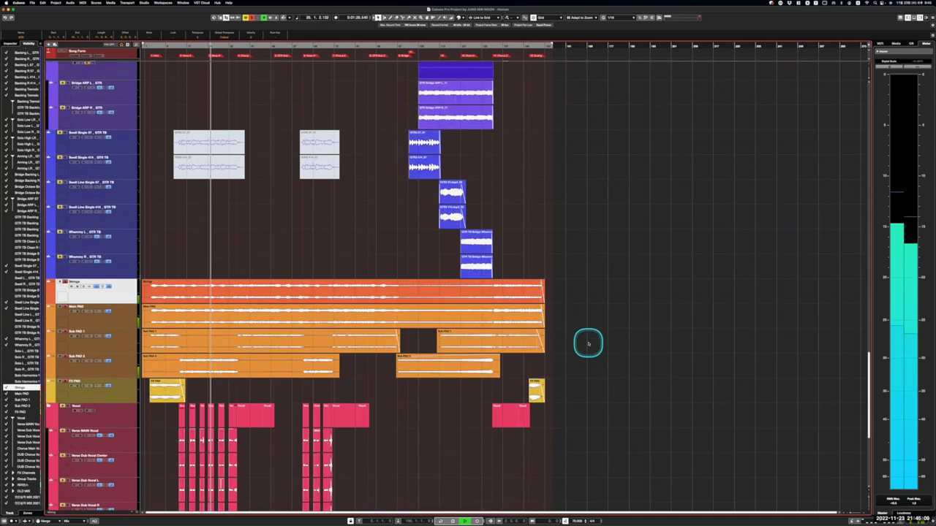
- Select the Strings through FX PAD audio tracks, reduce their height and stop playback
left_click(128, 412, "shift")
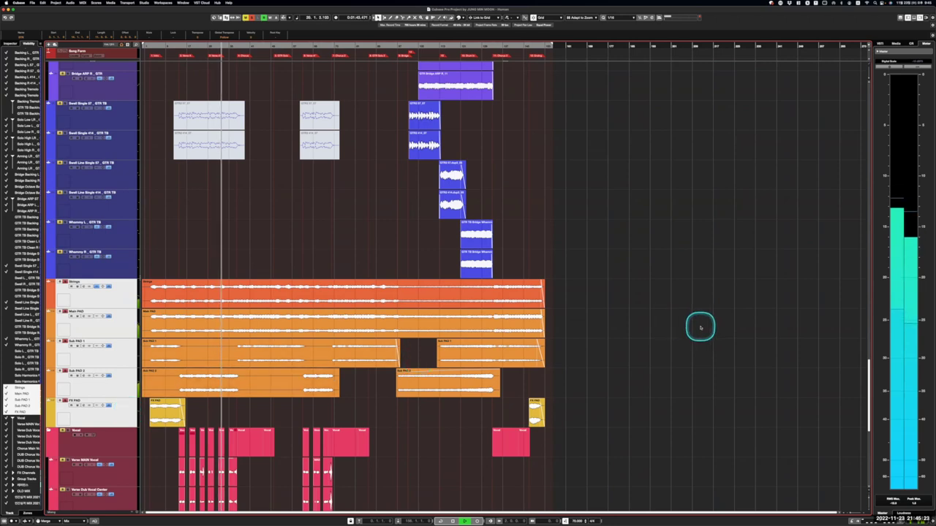
key("shift+g")
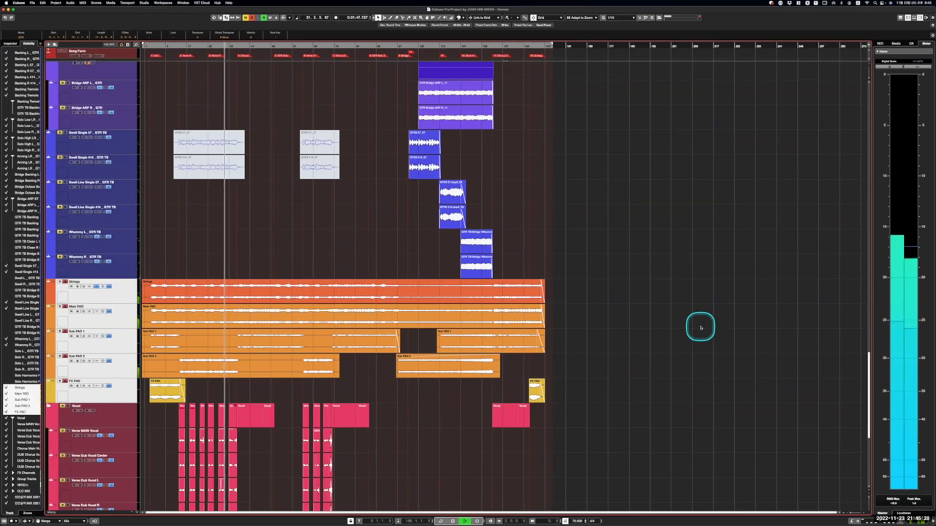
left_click(183, 349)
key("space")
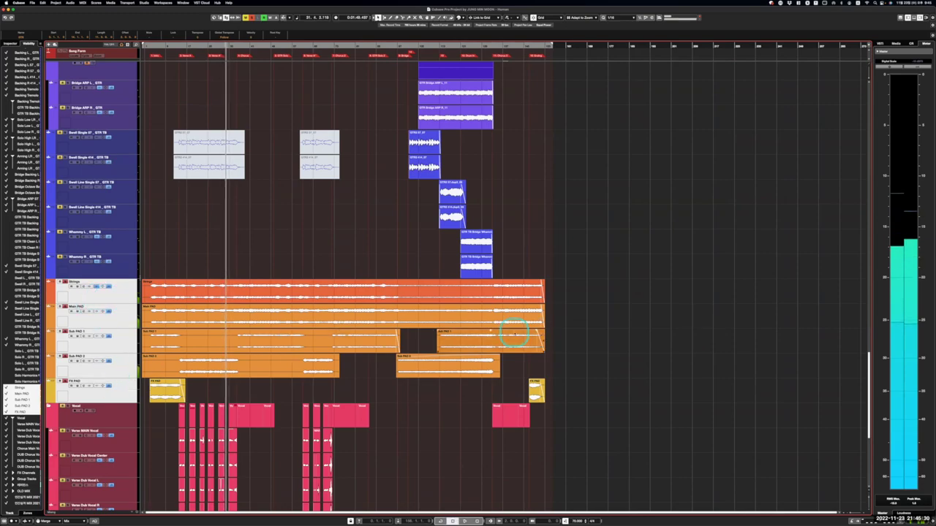
- Show the instrument pad tracks at the start of the track list and reselect the Strings through FX PAD audio tracks
scroll(557, 351, "up", 15)
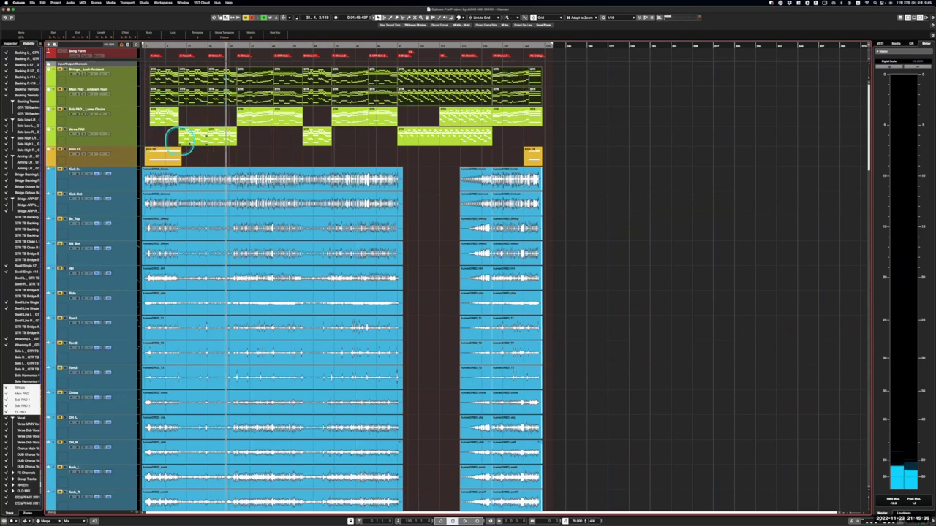
left_click(272, 154)
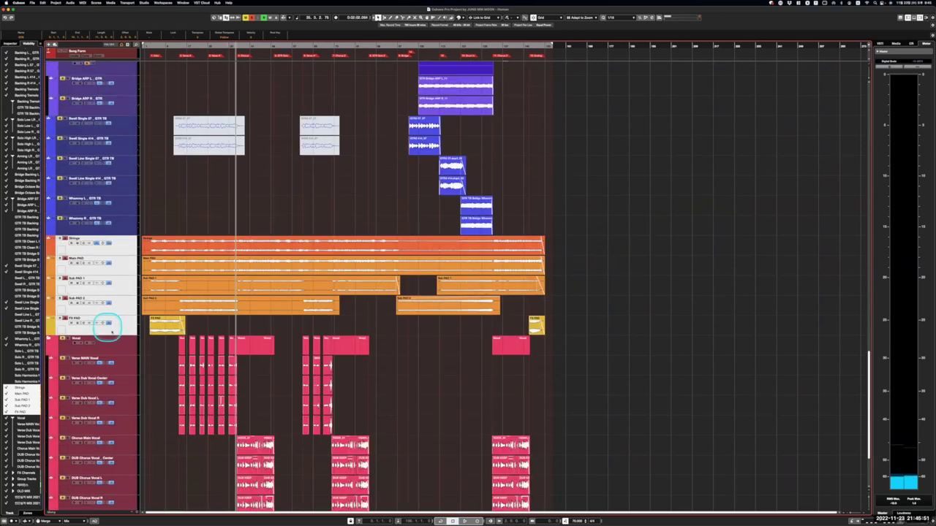
left_click(124, 248)
left_click(128, 329, "shift")
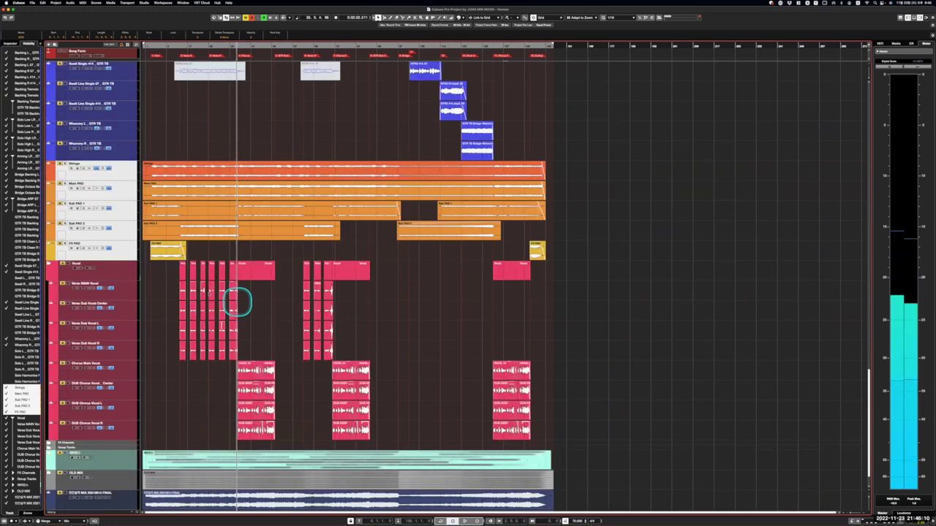
- Select the Verse MAIN Vocal track and the first-verse vocal events across the four verse vocal tracks
key("h")
key("h")
key("h")
key("h")
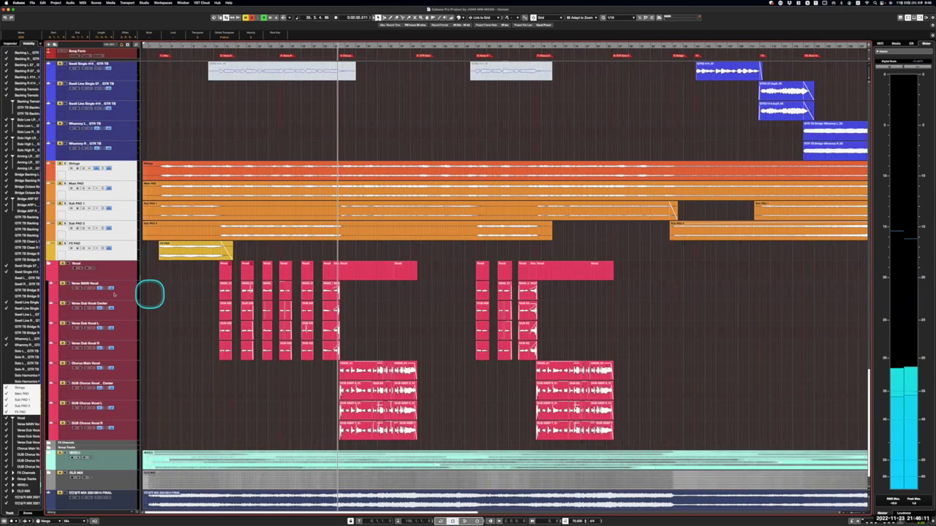
key("h")
left_click(85, 286)
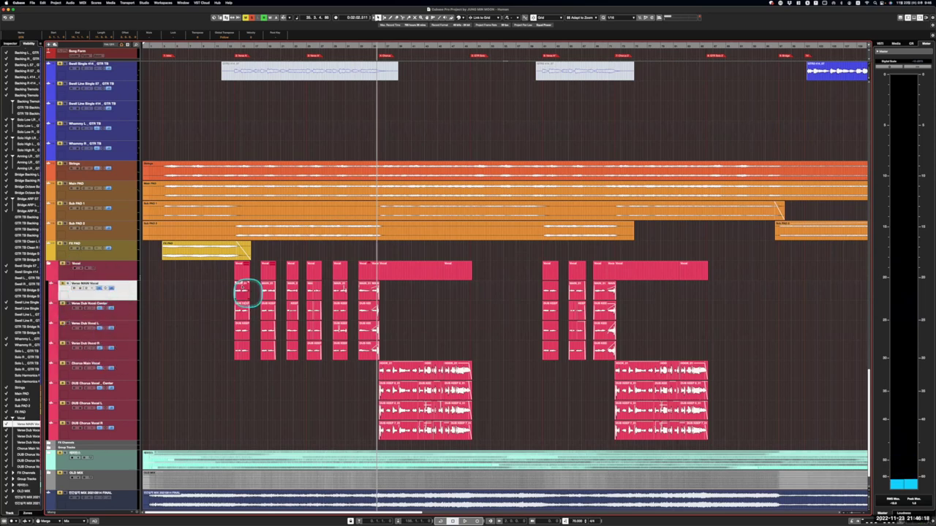
left_click_drag(219, 282, 341, 321)
- Play the soloed final mix track at the end of the track list through the first verse, and stop playback
scroll(73, 476, "down", 1)
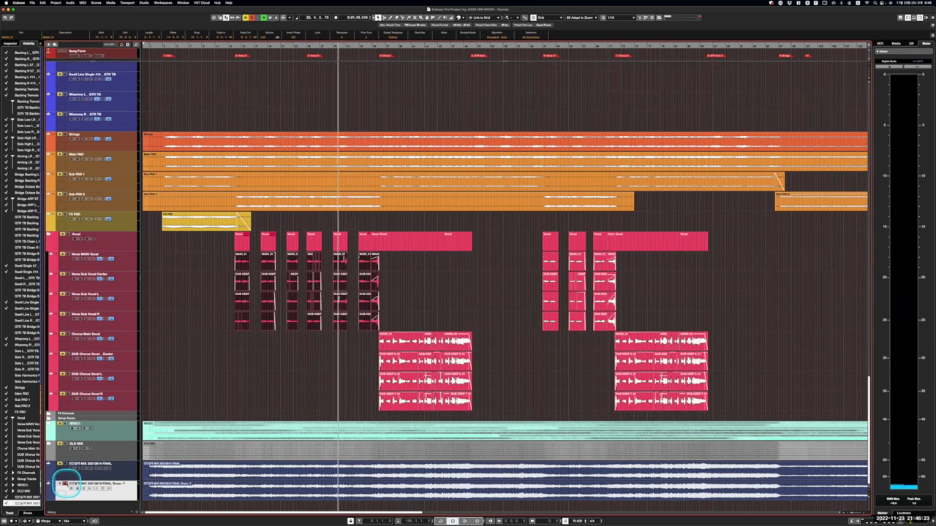
key("space")
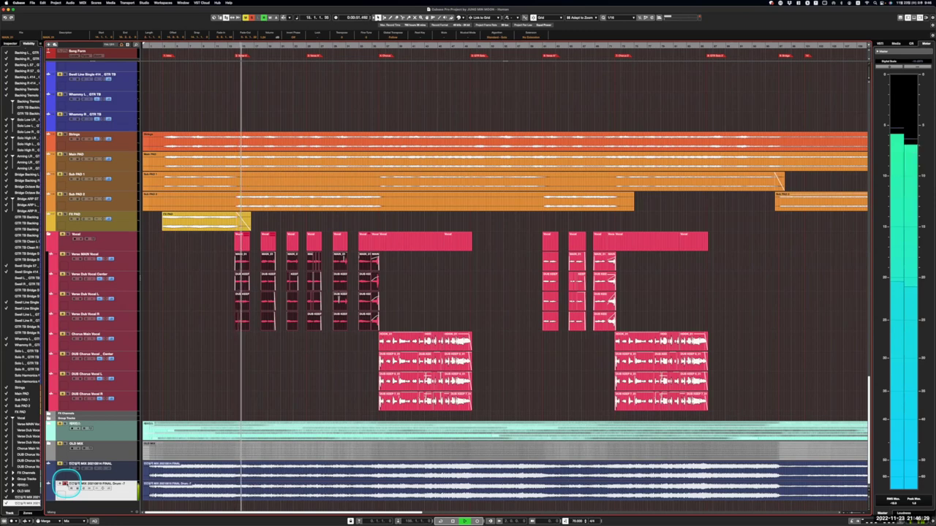
key("space")
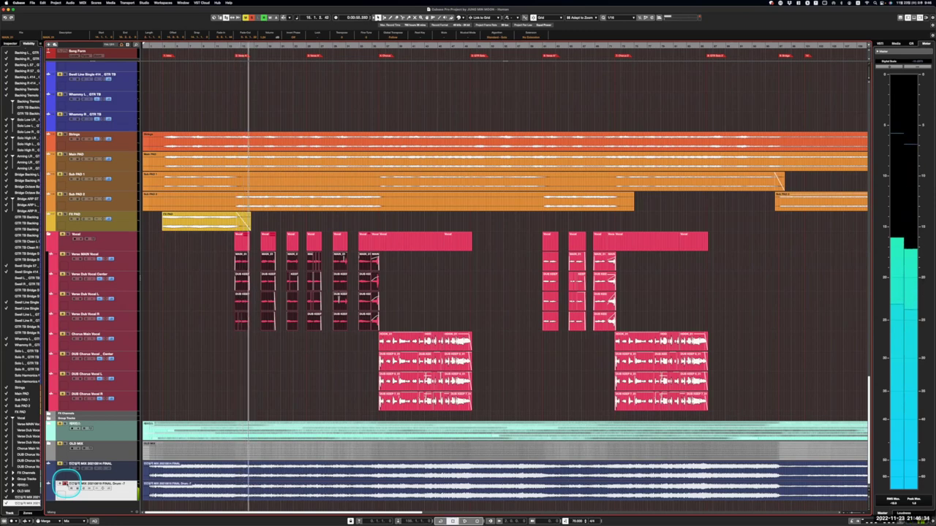
- Select the first-chorus vocal events on the four chorus vocal tracks and play the final mix from the start of that chorus
left_click(378, 46)
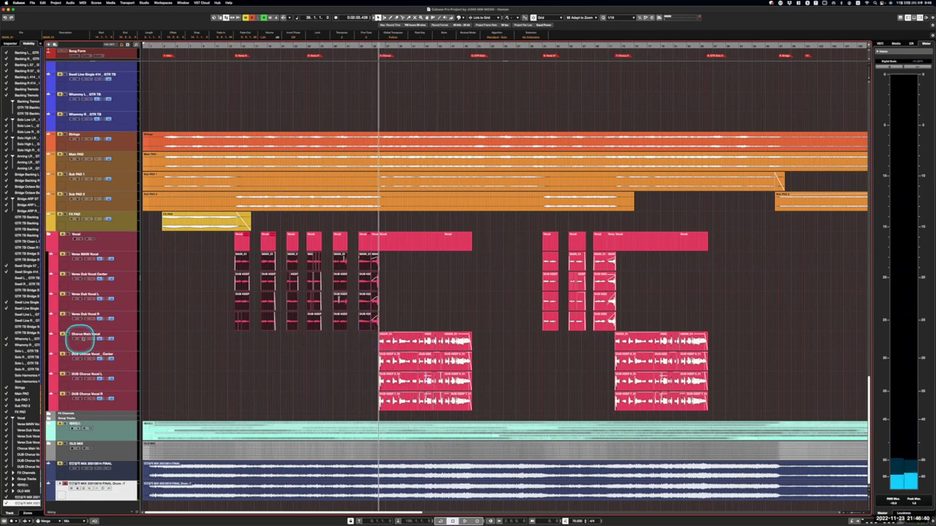
left_click_drag(355, 332, 495, 406)
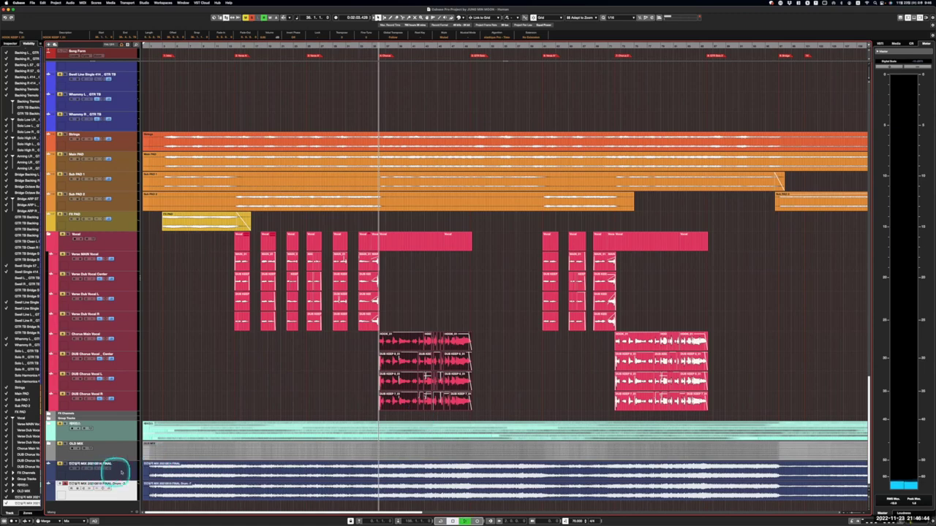
key("space")
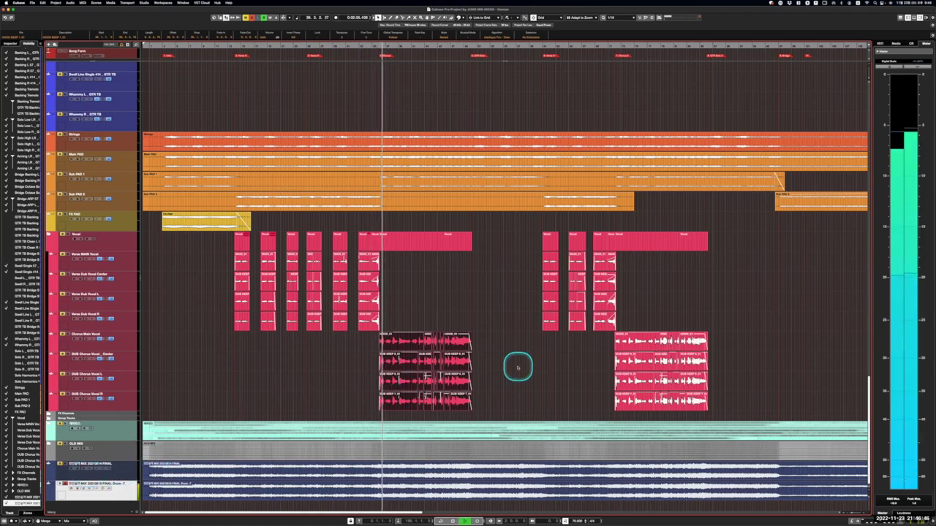
- Open the MixConsole to examine the vocal channels' inserts and sends, close it and clear the event selection
key("F3")
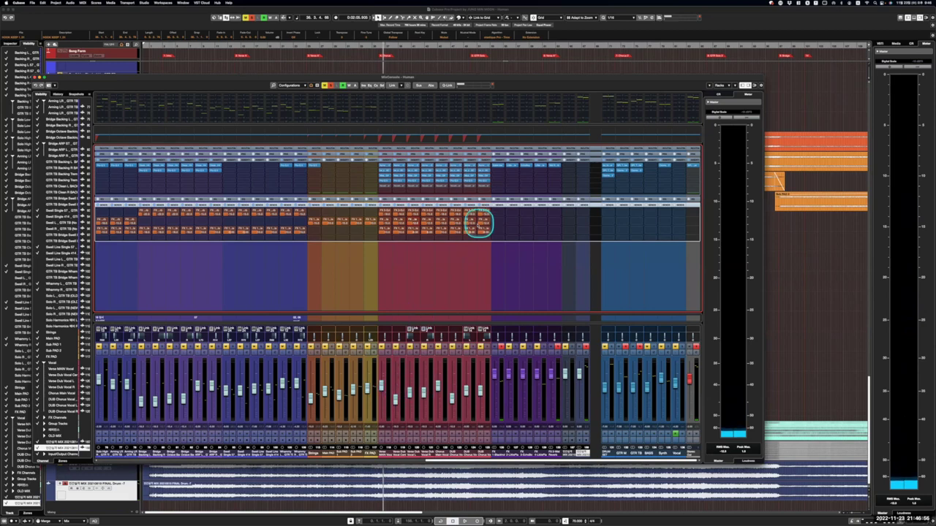
key("F3")
left_click(524, 383)
- Select the clean guitar tracks from the Clean ST _ GTR folder through Clean R _ GTR TB
scroll(522, 383, "right", 2)
key("g")
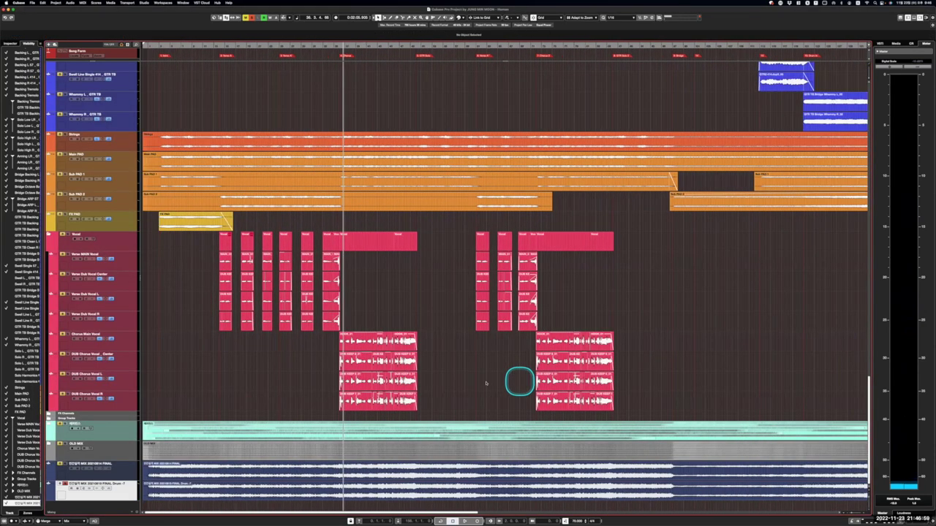
key("g")
key("g")
key("g")
key("shift+g")
scroll(457, 335, "up", 10)
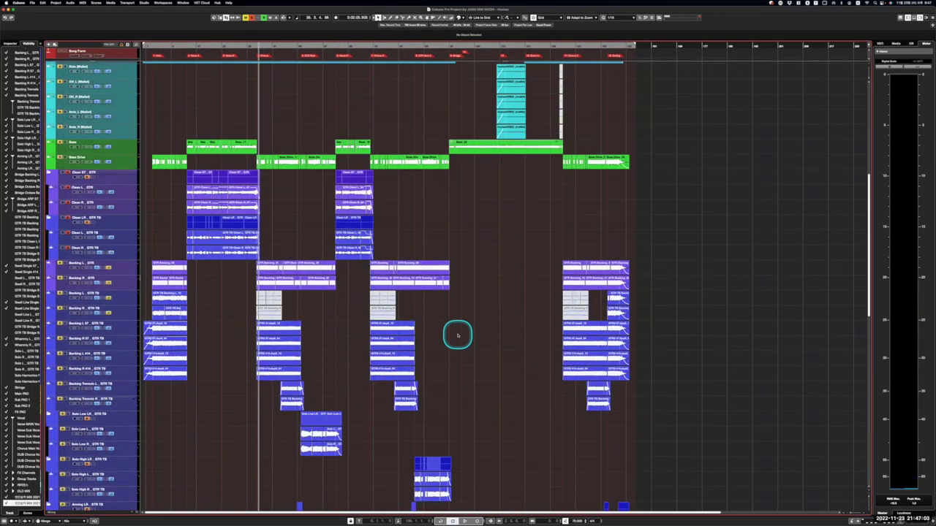
scroll(458, 336, "down", 3)
left_click(130, 208)
left_click(130, 135, "shift")
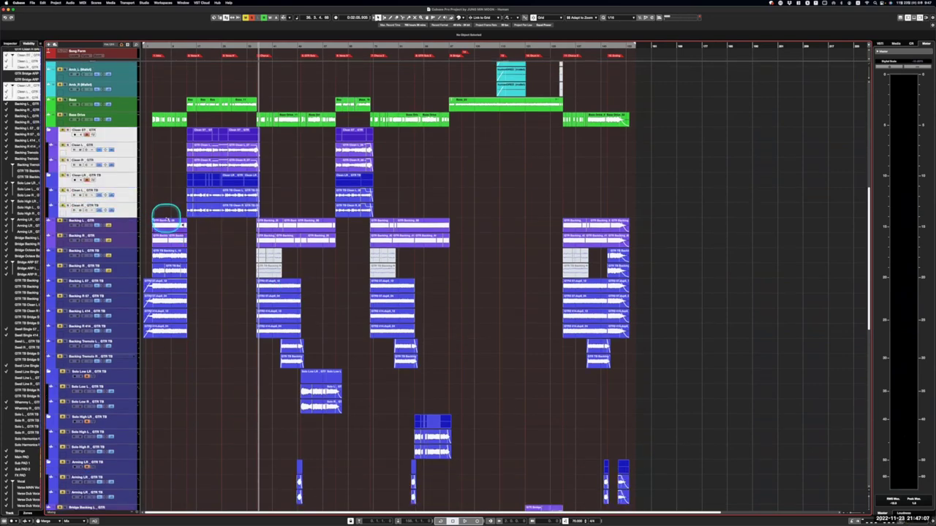
- Select the five instrument tracks from Strings _ Lush Ambient through Intro FX at the start of the track list
scroll(168, 220, "down", 15)
scroll(182, 392, "up", 20)
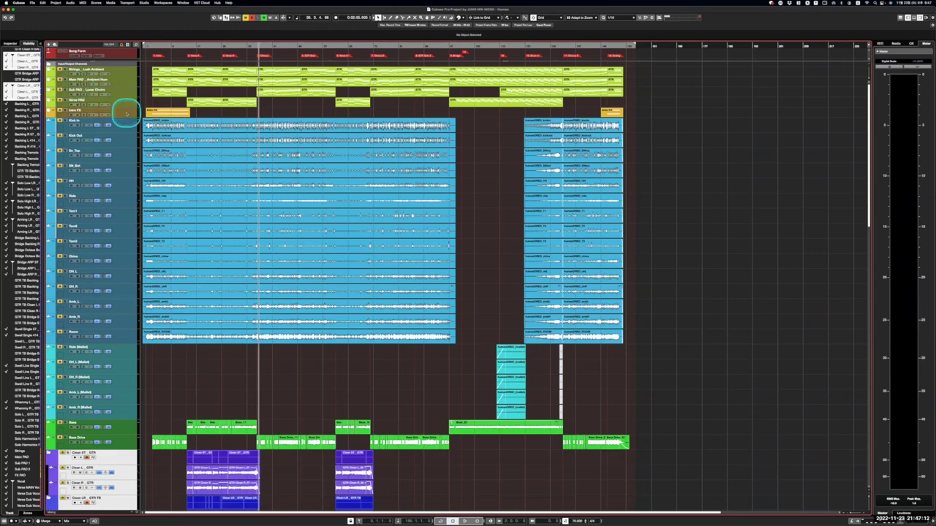
left_click(126, 113)
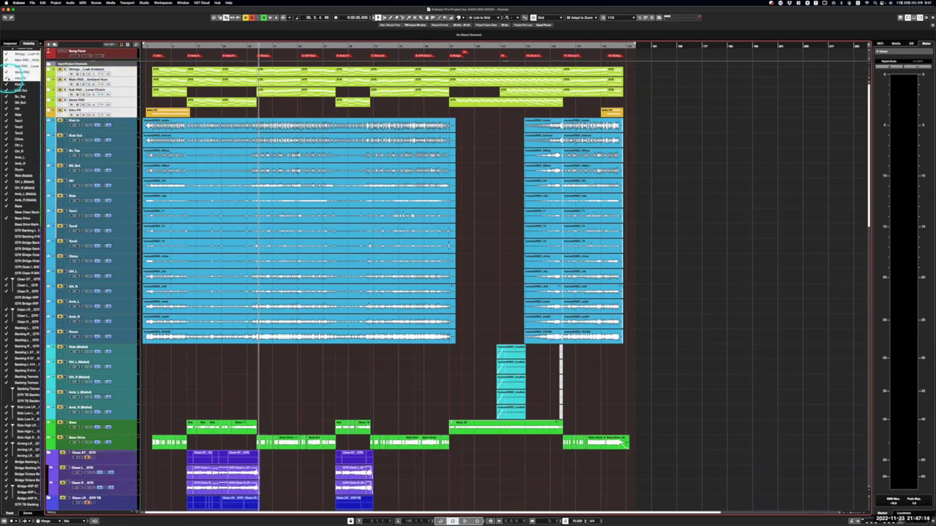
left_click(9, 78)
- Open the MixConsole, review the drum, bass and guitar channels, and turn off the solo on the Stereo Out channel
key("F3")
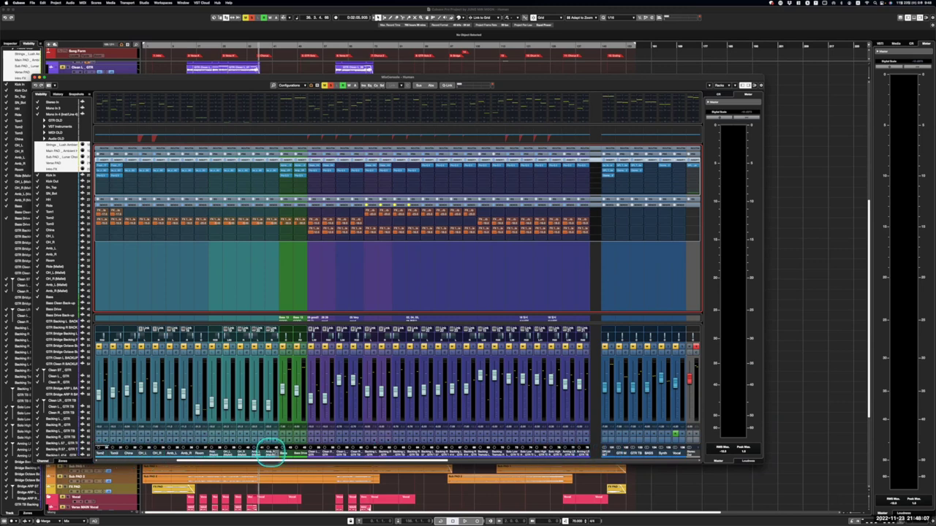
scroll(345, 454, "left", 2)
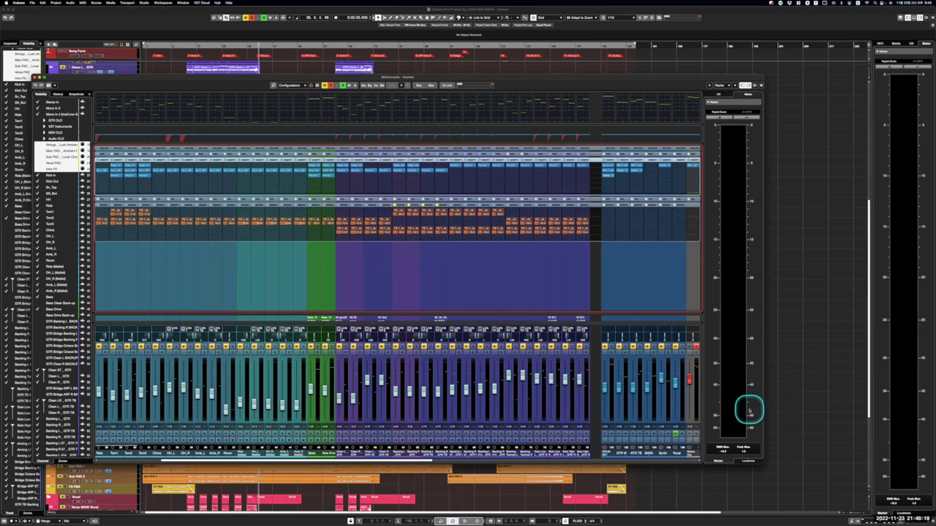
left_click(696, 346)
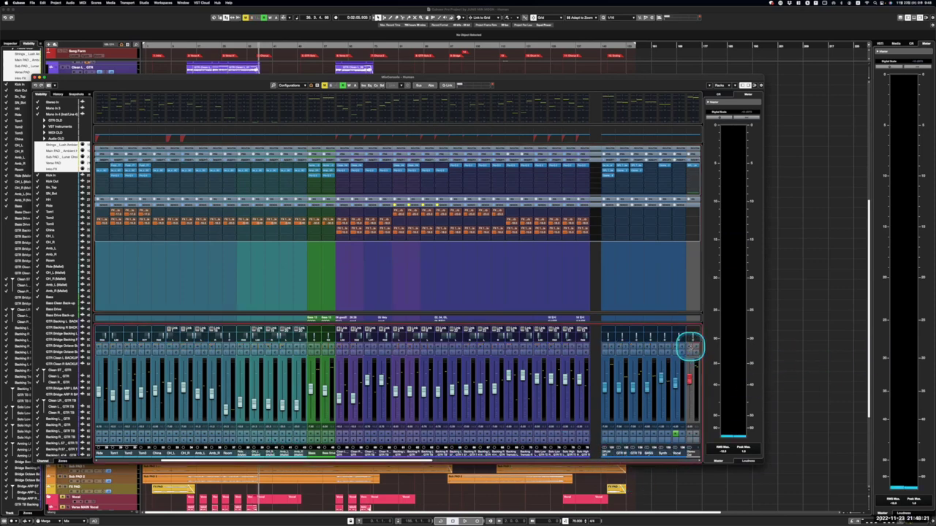